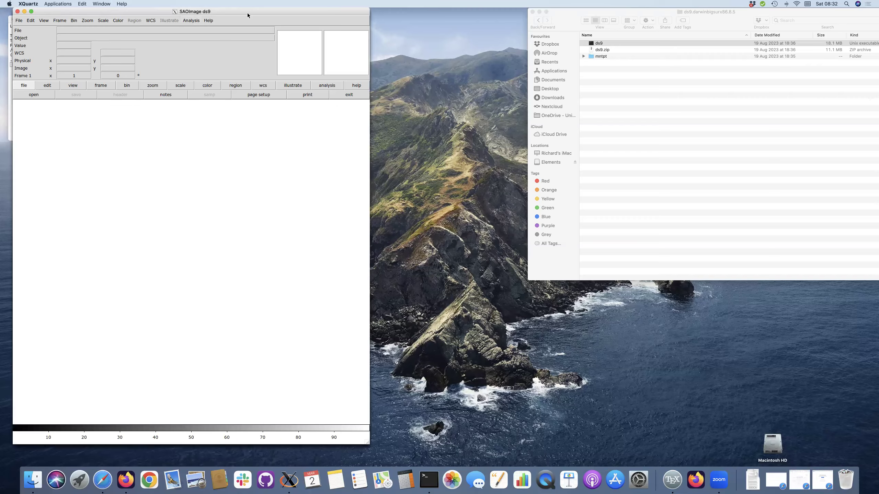
- Create a new RGB frame
{"action": "left_click", "coordinate": [59, 21]}
{"action": "left_click", "coordinate": [76, 42]}
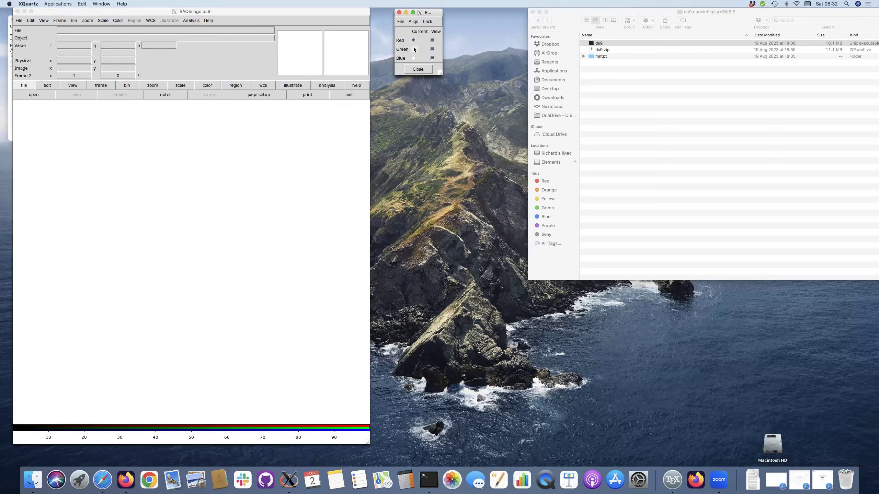
{"action": "left_click", "coordinate": [247, 47]}
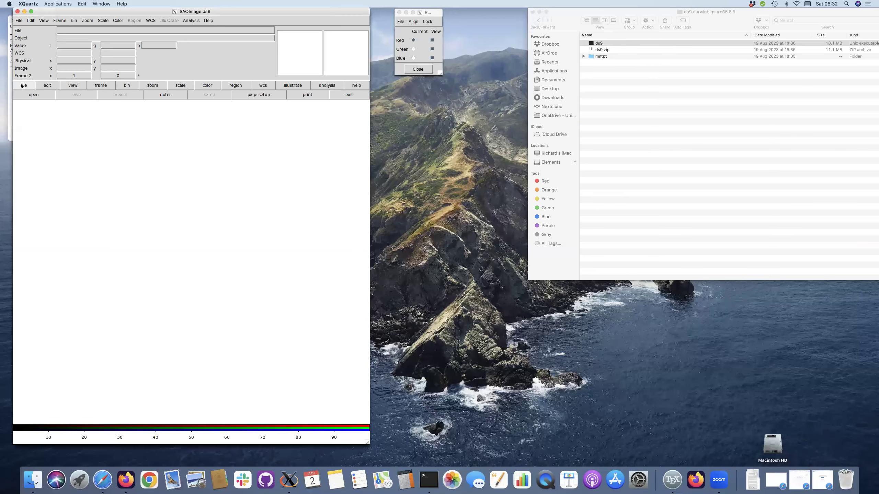
- Start opening a FITS file for the red channel and browse to the HST+JWSTImages/NGC3132/MIRI folder
{"action": "left_click", "coordinate": [31, 96]}
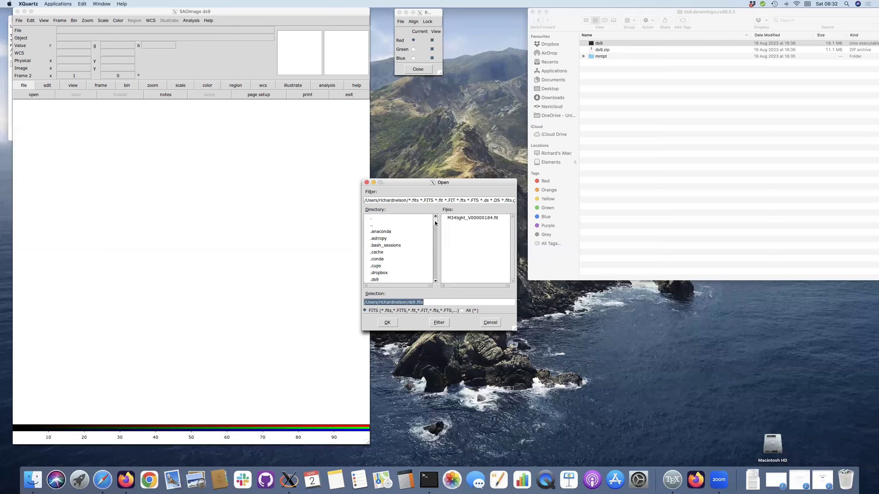
{"action": "left_click_drag", "start_coordinate": [435, 229], "coordinate": [431, 244]}
{"action": "scroll", "coordinate": [431, 244], "scroll_direction": "down", "scroll_amount": 2}
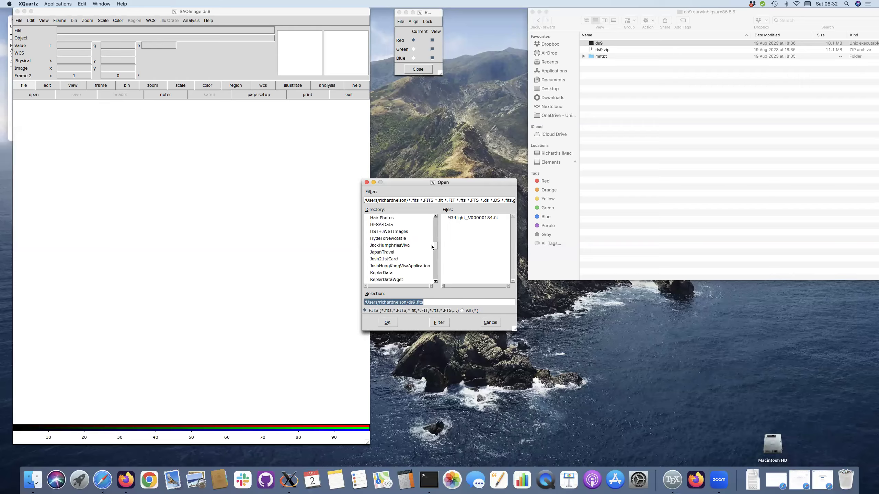
{"action": "left_click", "coordinate": [409, 231]}
{"action": "double_click", "coordinate": [408, 232]}
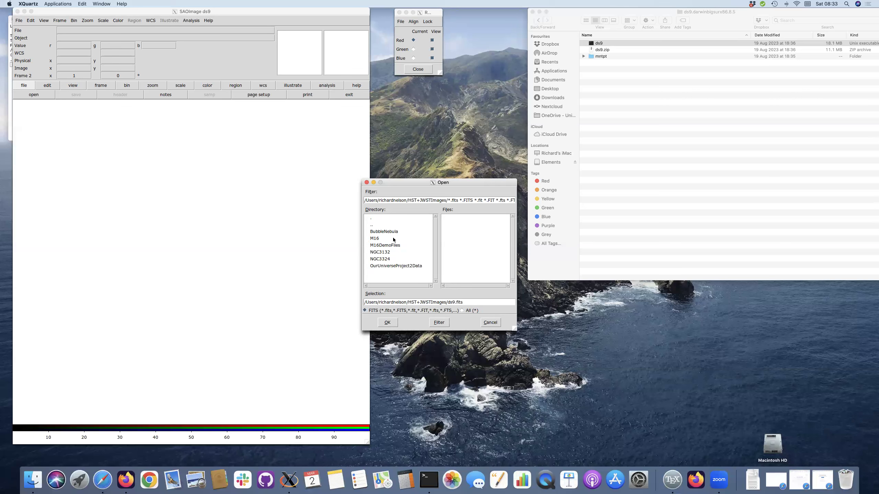
{"action": "double_click", "coordinate": [380, 252]}
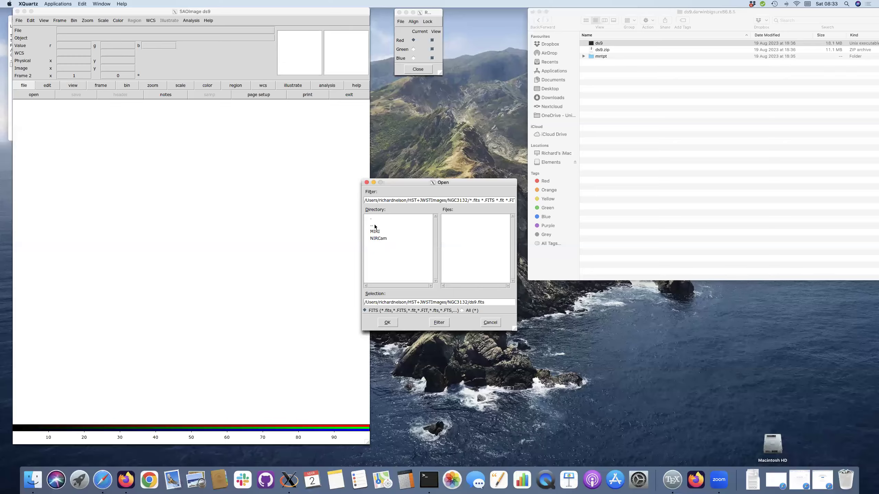
{"action": "double_click", "coordinate": [375, 232]}
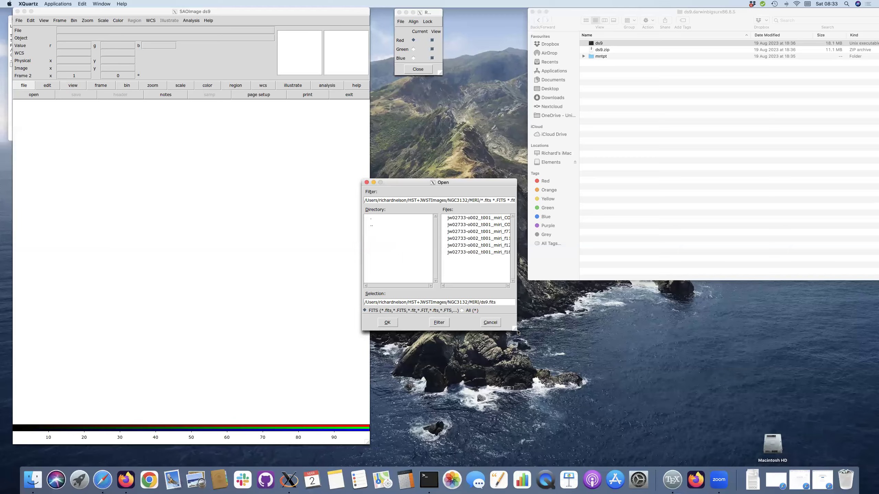
- Load jw02733-o002_t001_miri_f1800w_i2d.fits into the red channel and fit the image to the frame
{"action": "left_click_drag", "start_coordinate": [515, 328], "coordinate": [672, 345]}
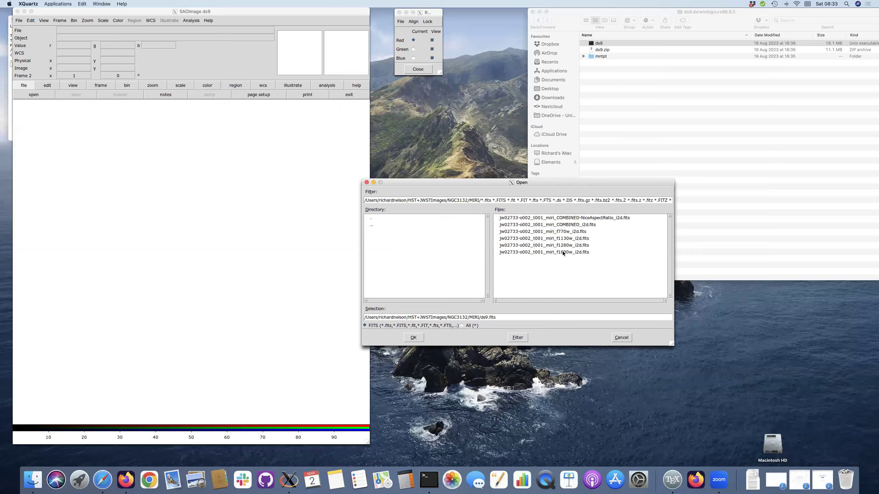
{"action": "left_click", "coordinate": [563, 252]}
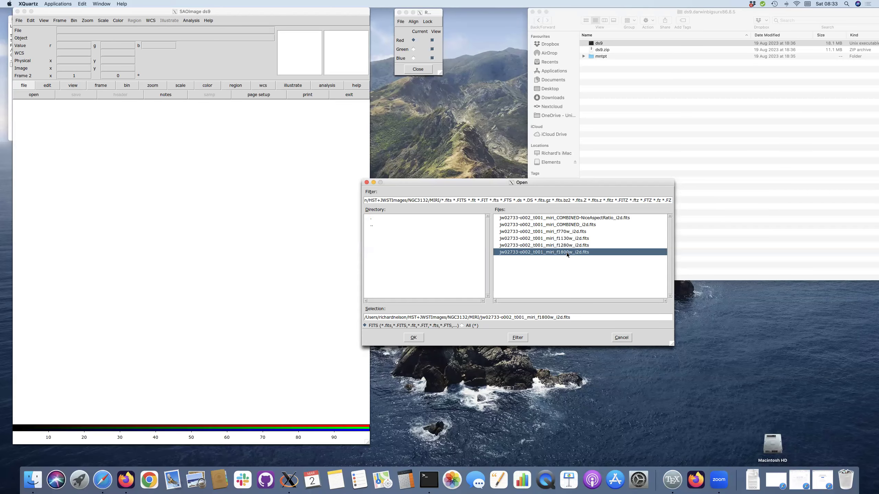
{"action": "left_click", "coordinate": [413, 338]}
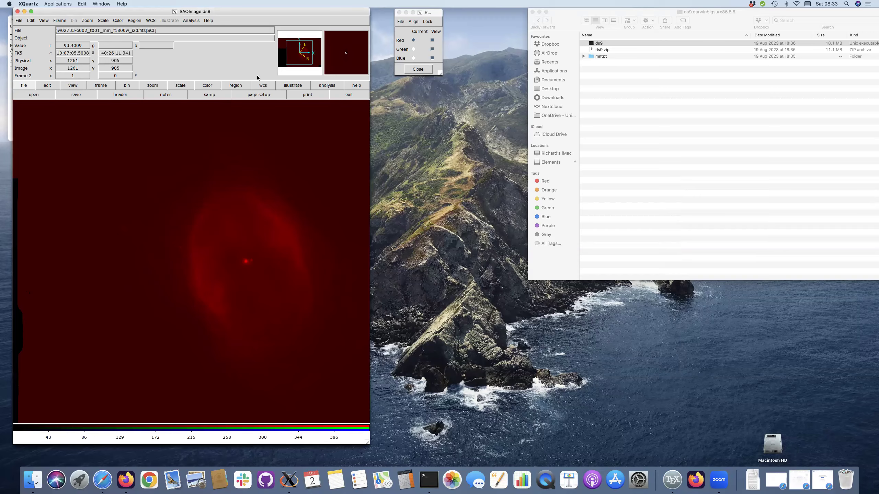
{"action": "left_click", "coordinate": [153, 86]}
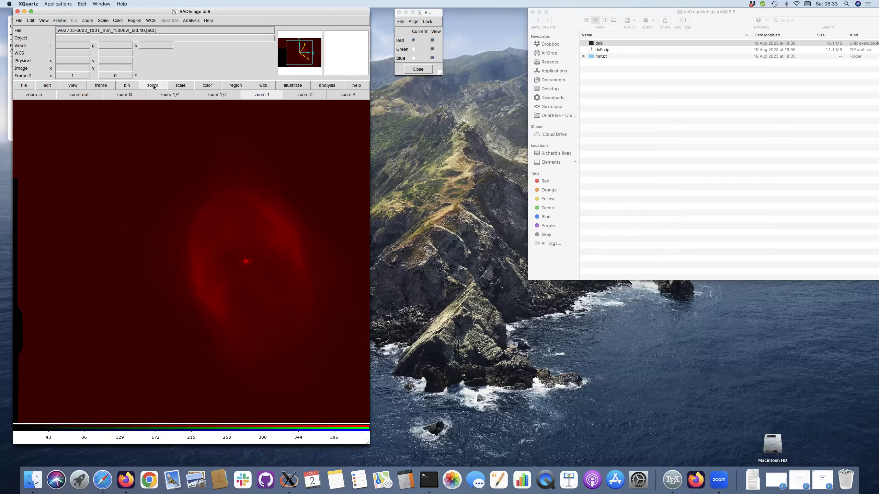
{"action": "left_click", "coordinate": [125, 94]}
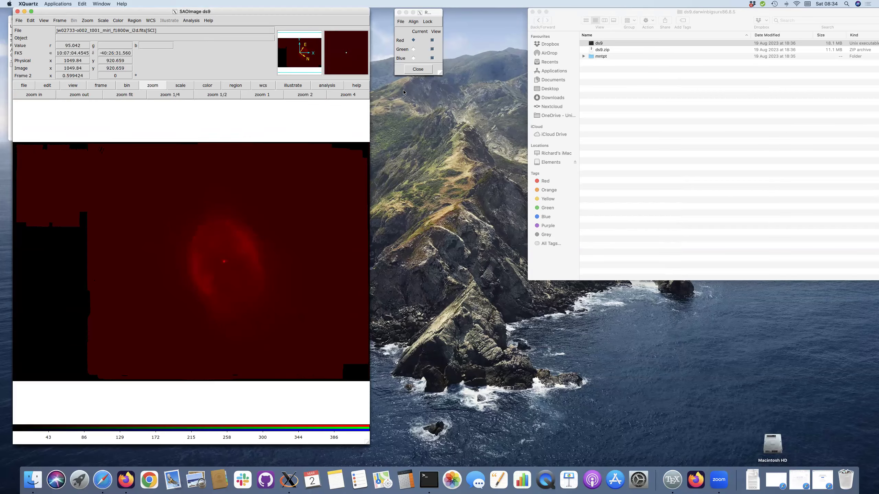
- Make green the current channel and load jw02733-o002_t001_miri_f1280w_i2d.fits into it
{"action": "left_click", "coordinate": [413, 51]}
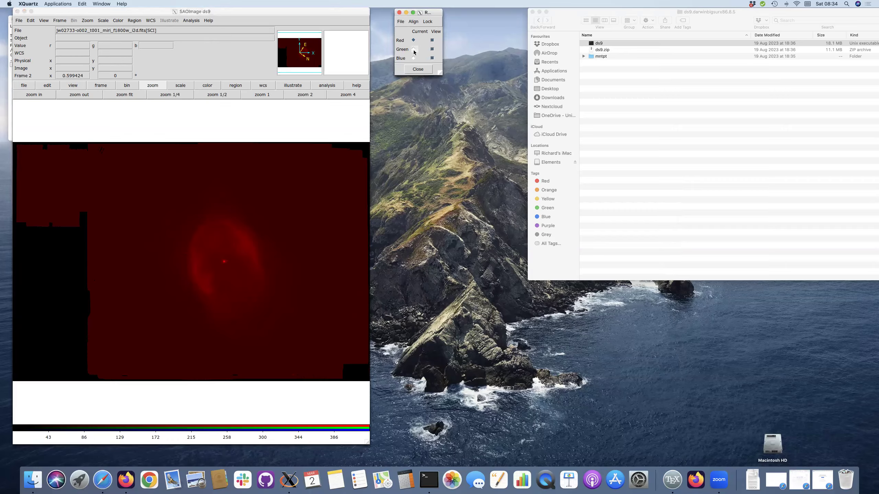
{"action": "left_click", "coordinate": [33, 75]}
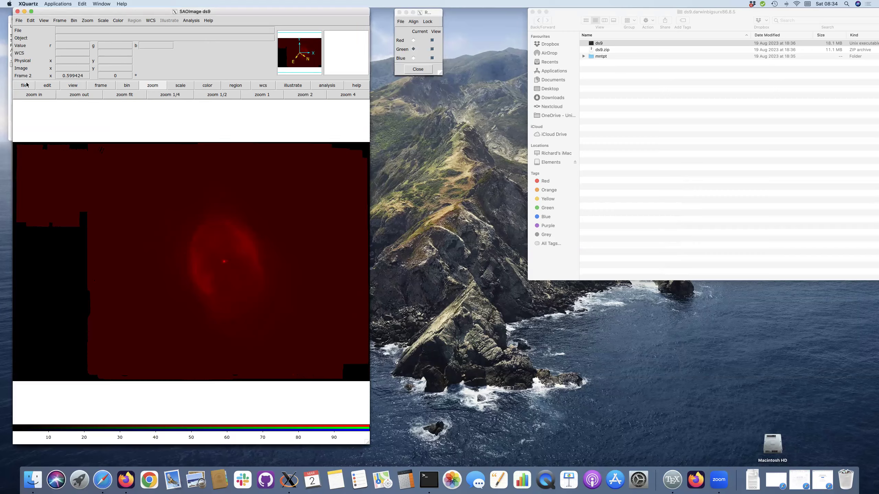
{"action": "left_click", "coordinate": [27, 85]}
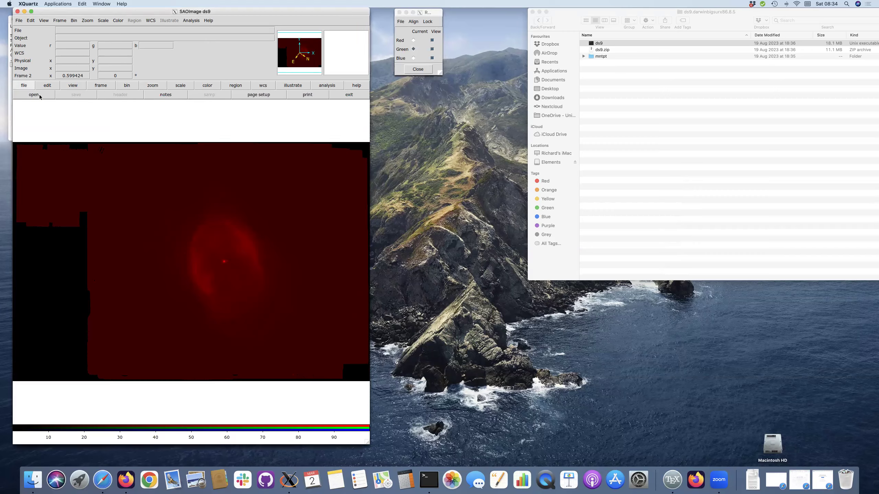
{"action": "left_click", "coordinate": [39, 96]}
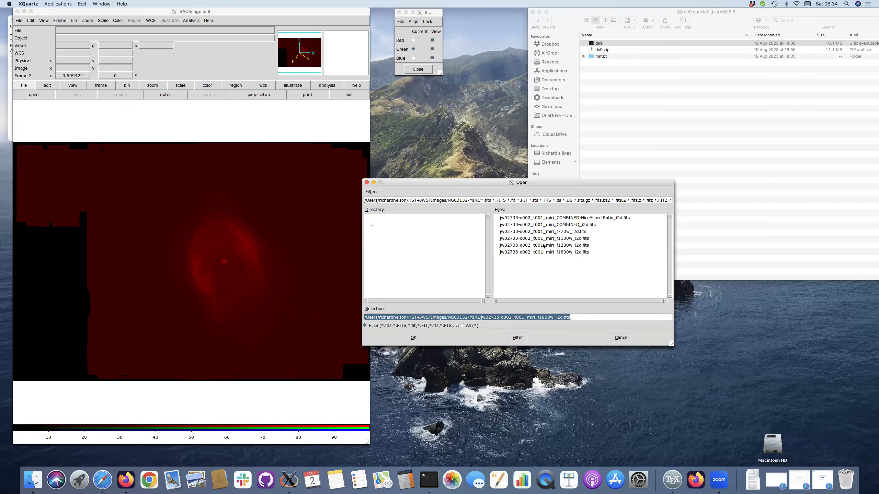
{"action": "left_click", "coordinate": [563, 246]}
{"action": "left_click", "coordinate": [412, 337]}
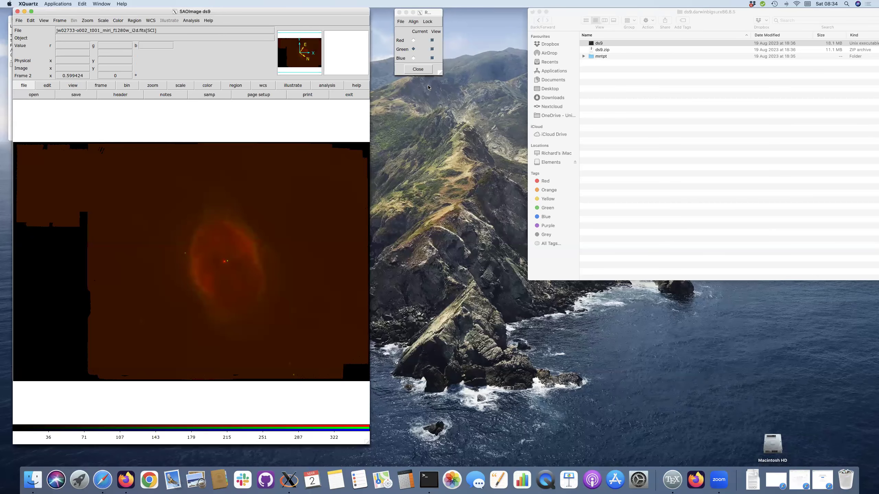
- Make blue the current channel and load jw02733-o002_t001_miri_f770w_i2d.fits into it
{"action": "left_click", "coordinate": [414, 58]}
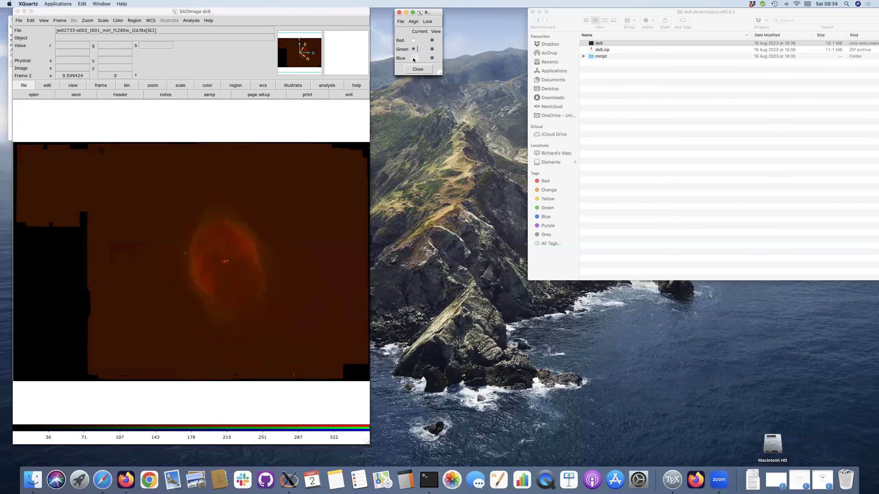
{"action": "left_click", "coordinate": [413, 59]}
{"action": "left_click", "coordinate": [22, 85]}
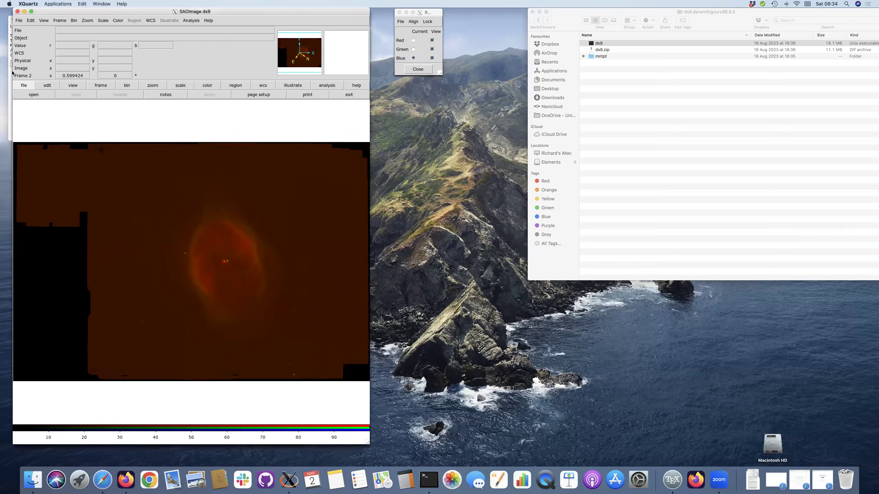
{"action": "left_click", "coordinate": [32, 94]}
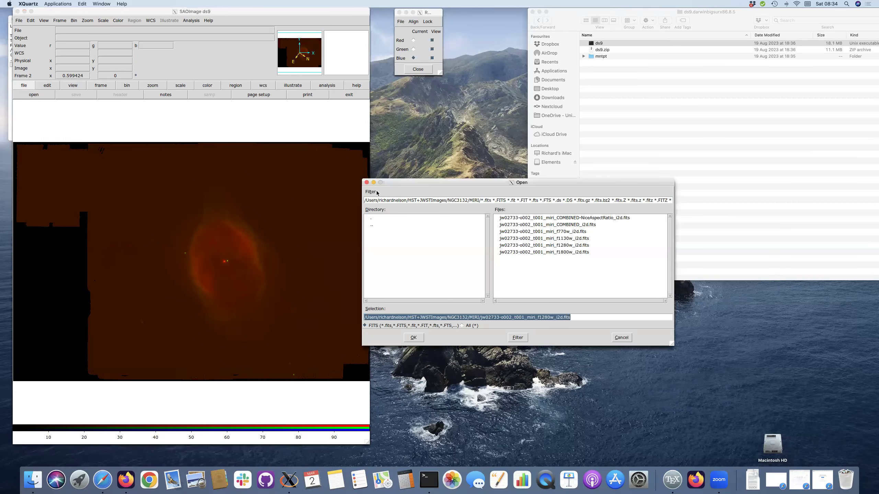
{"action": "left_click", "coordinate": [586, 232]}
{"action": "left_click", "coordinate": [413, 338]}
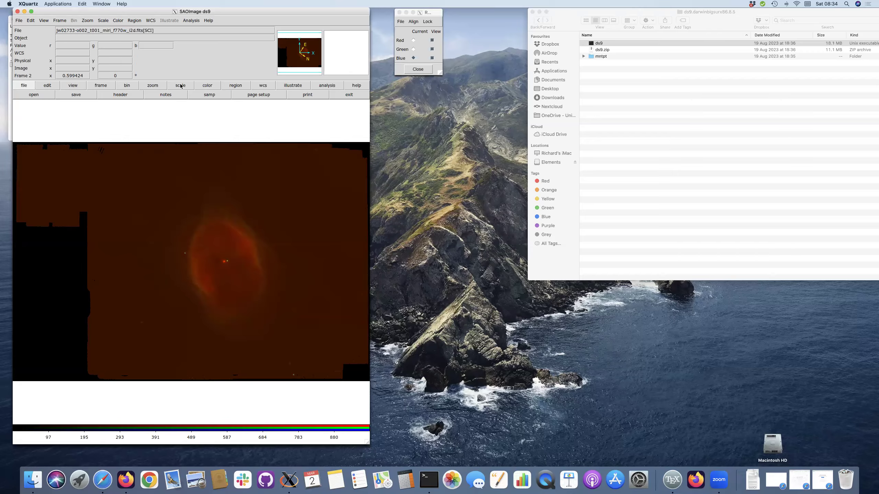
- Apply zscale scaling to the blue, green and red channels in turn
{"action": "left_click", "coordinate": [180, 85]}
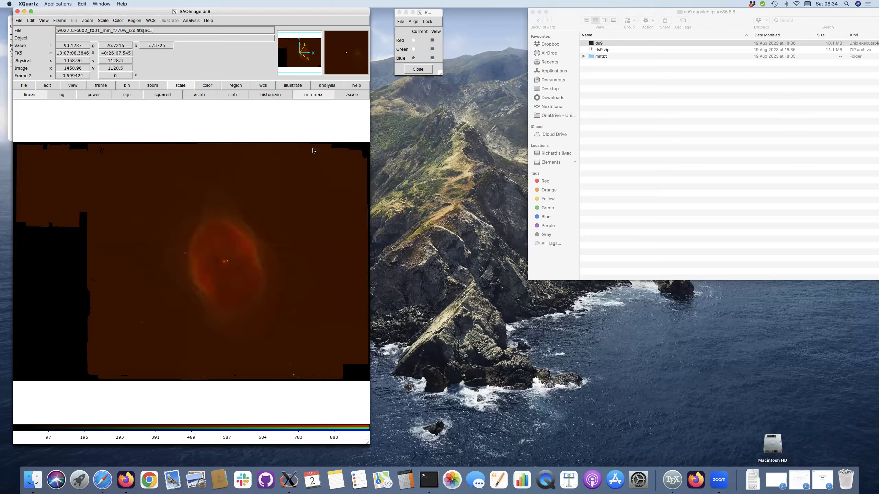
{"action": "left_click", "coordinate": [352, 95]}
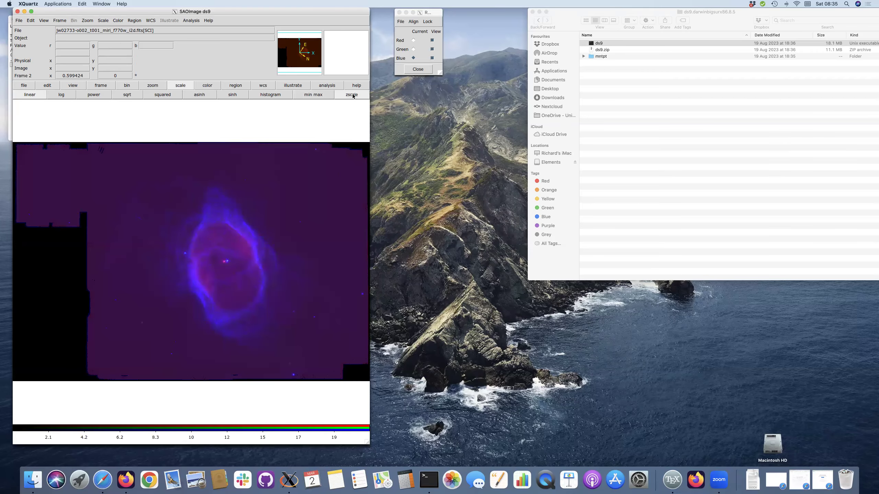
{"action": "left_click", "coordinate": [414, 51]}
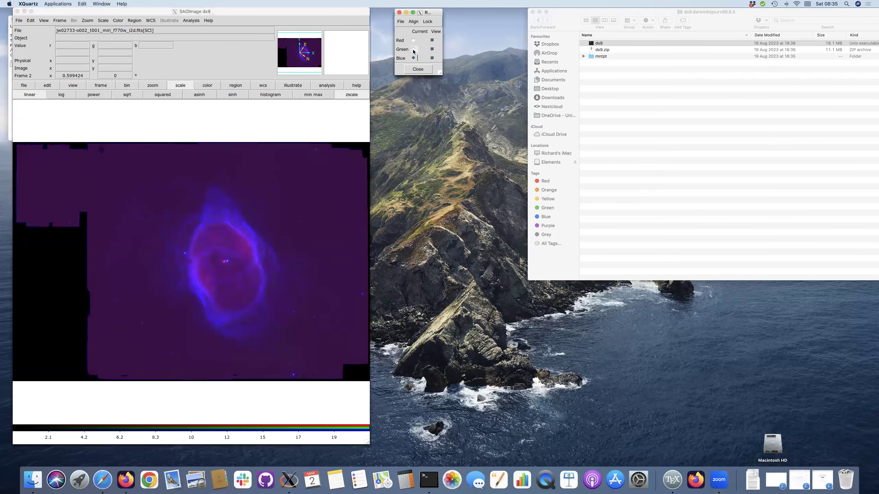
{"action": "left_click", "coordinate": [413, 49]}
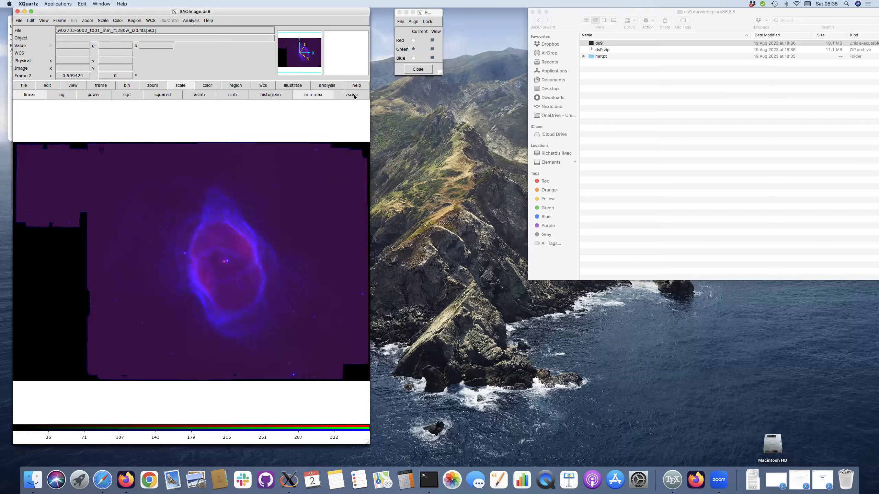
{"action": "left_click", "coordinate": [352, 95]}
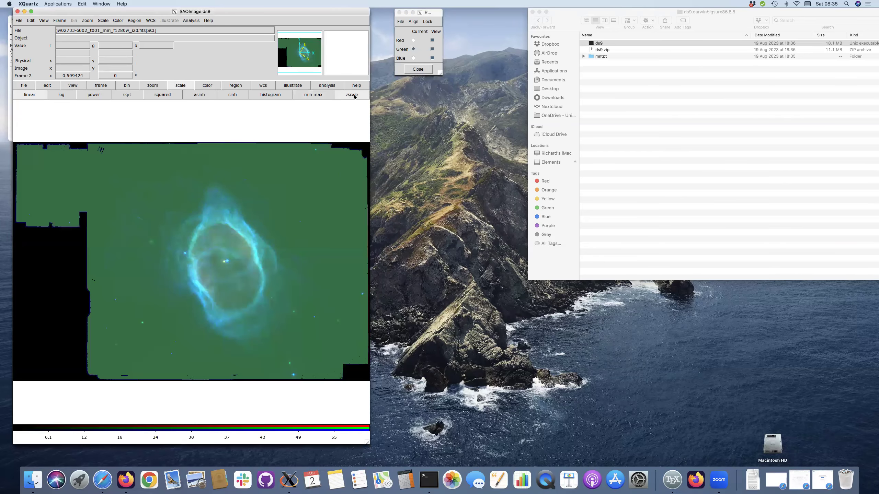
{"action": "left_click", "coordinate": [412, 40]}
{"action": "left_click", "coordinate": [413, 41]}
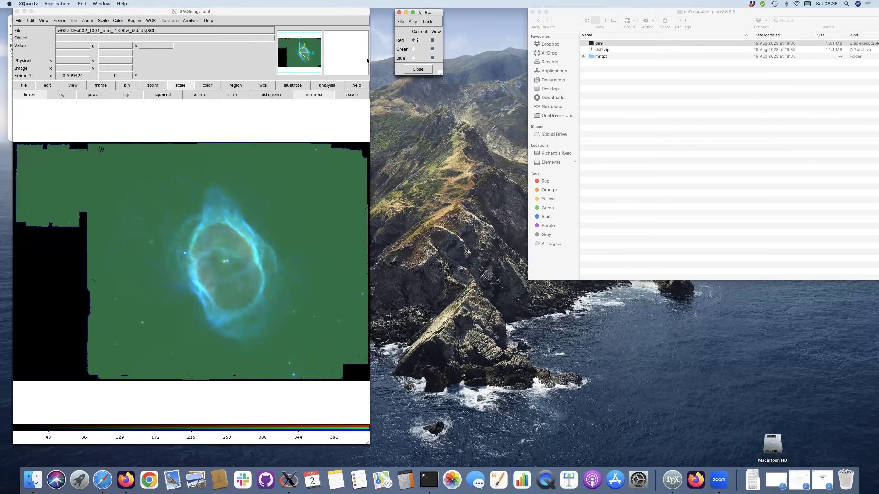
{"action": "left_click", "coordinate": [170, 89]}
{"action": "left_click", "coordinate": [351, 95]}
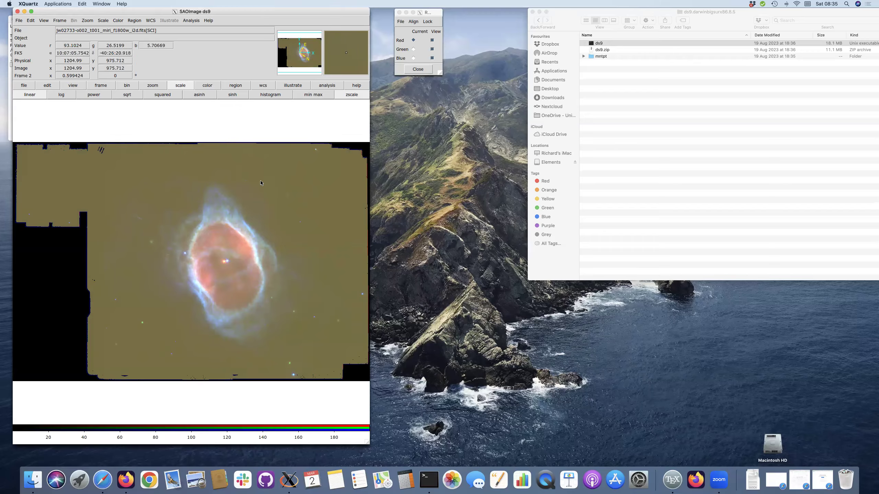
- Zoom in on the nebula in the combined colour image and shift the view slightly across it
{"action": "left_click", "coordinate": [152, 85]}
{"action": "left_click", "coordinate": [34, 94]}
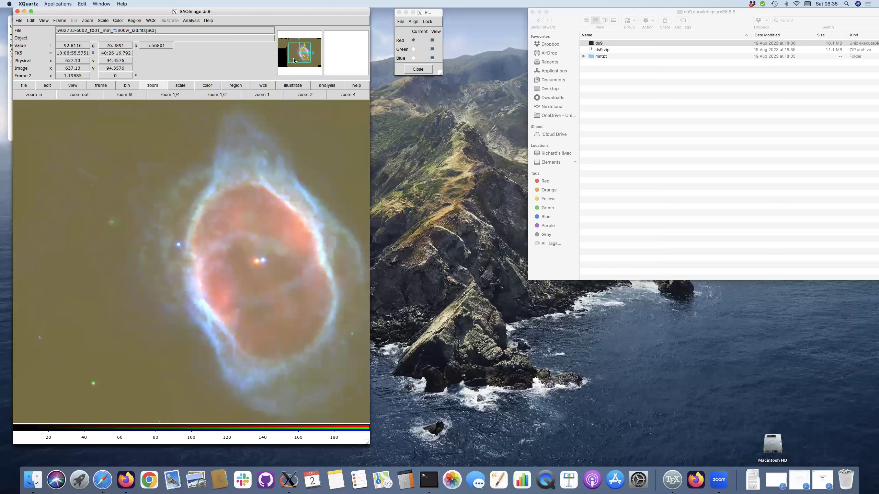
{"action": "left_click_drag", "start_coordinate": [296, 59], "coordinate": [300, 60]}
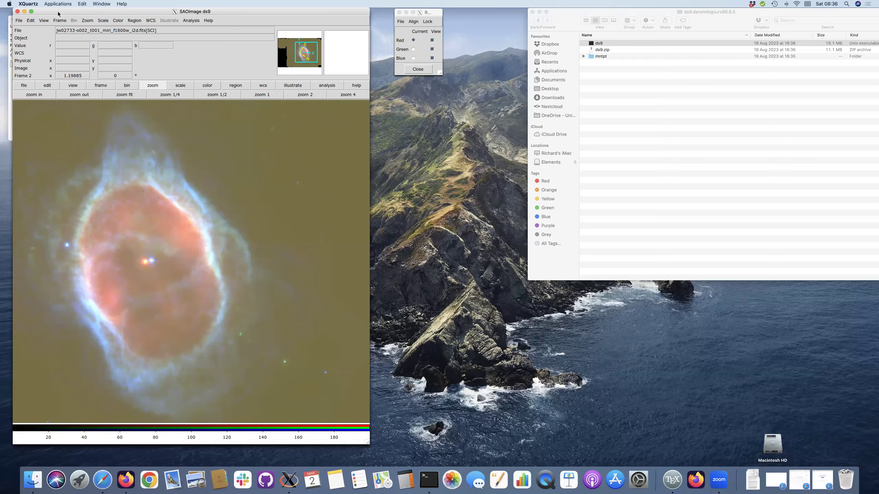
- Switch the pointer's edit mode to Region and back to None
{"action": "left_click", "coordinate": [30, 21]}
{"action": "left_click", "coordinate": [38, 82]}
{"action": "left_click", "coordinate": [30, 20]}
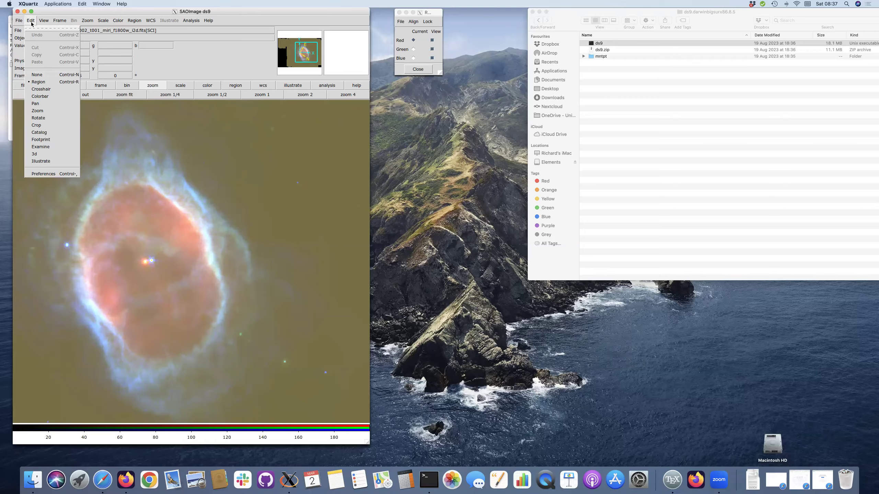
{"action": "mouse_move", "coordinate": [41, 27]}
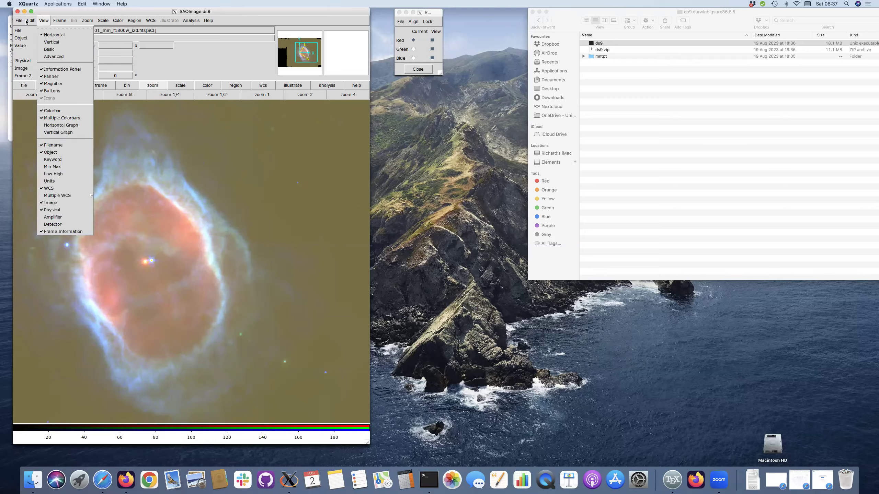
{"action": "left_click", "coordinate": [36, 75]}
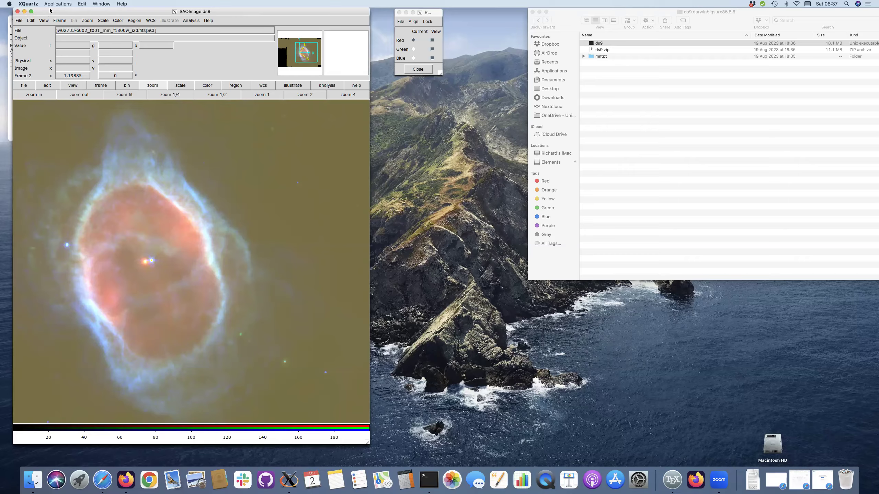
{"action": "left_click", "coordinate": [44, 20]}
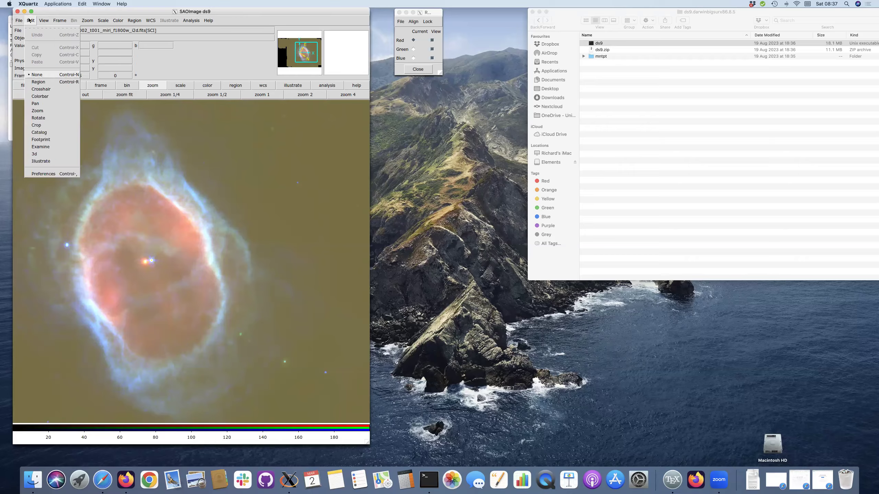
{"action": "left_click", "coordinate": [51, 13]}
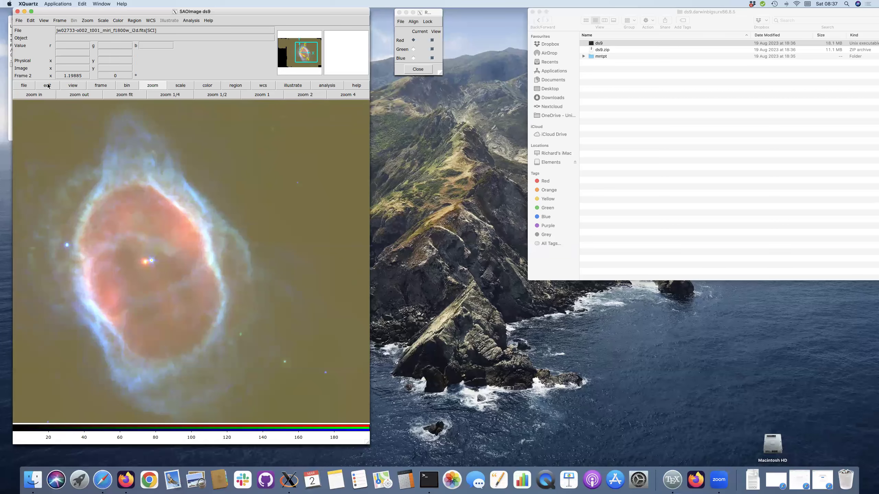
- Switch the edit mode to Region and check that the region shape is set to Circle
{"action": "left_click", "coordinate": [48, 86]}
{"action": "left_click", "coordinate": [54, 95]}
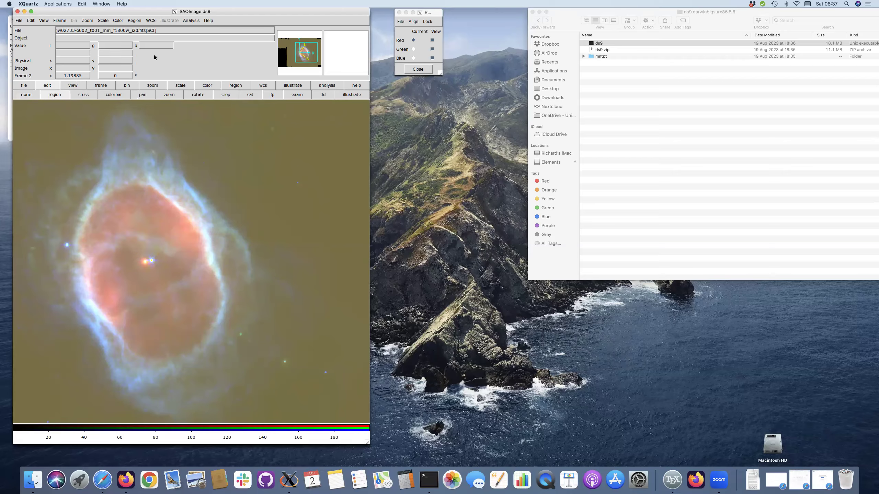
{"action": "left_click", "coordinate": [133, 21]}
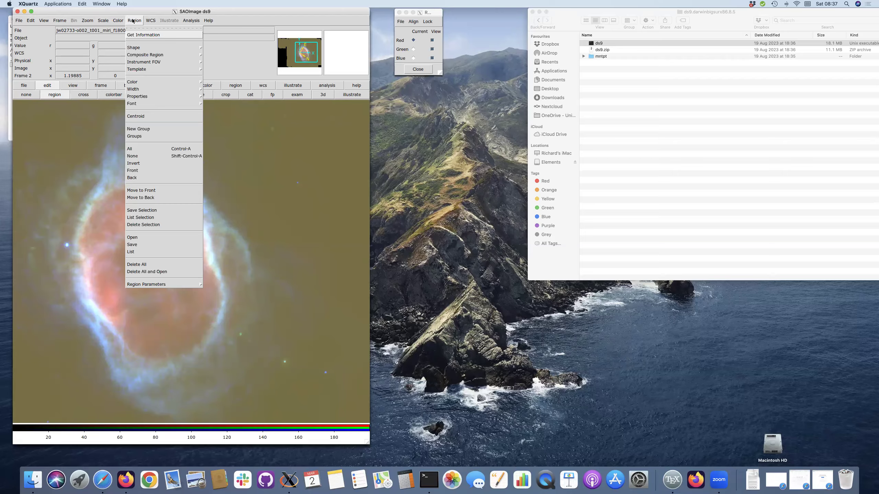
{"action": "mouse_move", "coordinate": [134, 48]}
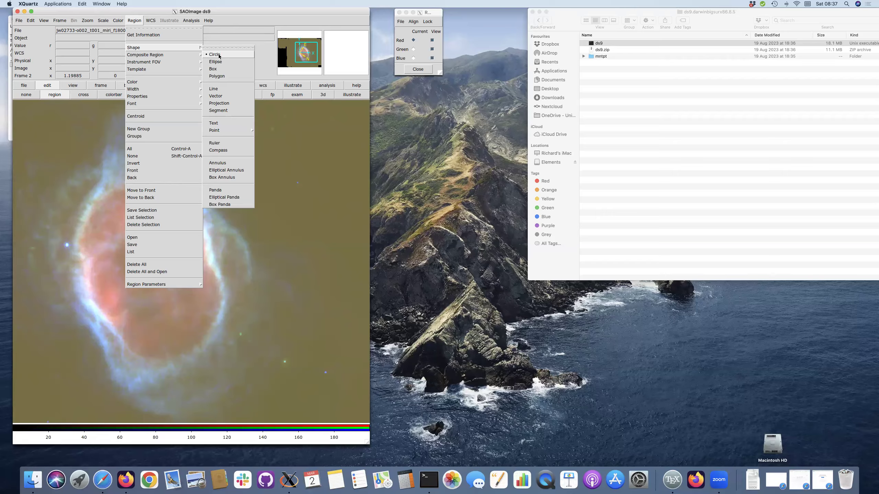
{"action": "left_click", "coordinate": [231, 12]}
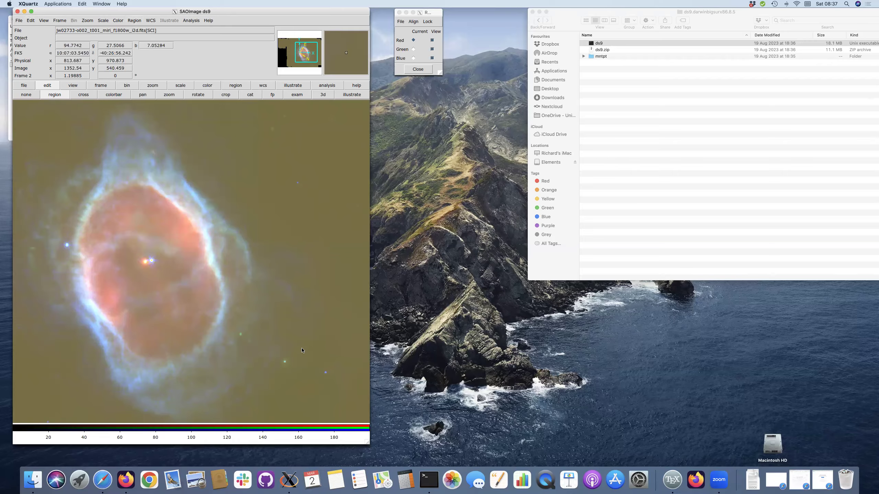
- Place a circle region on the small star below and right of the nebula, open its information and resize it to about 0.00052 degrees radius
{"action": "left_click", "coordinate": [284, 362]}
{"action": "double_click", "coordinate": [285, 362]}
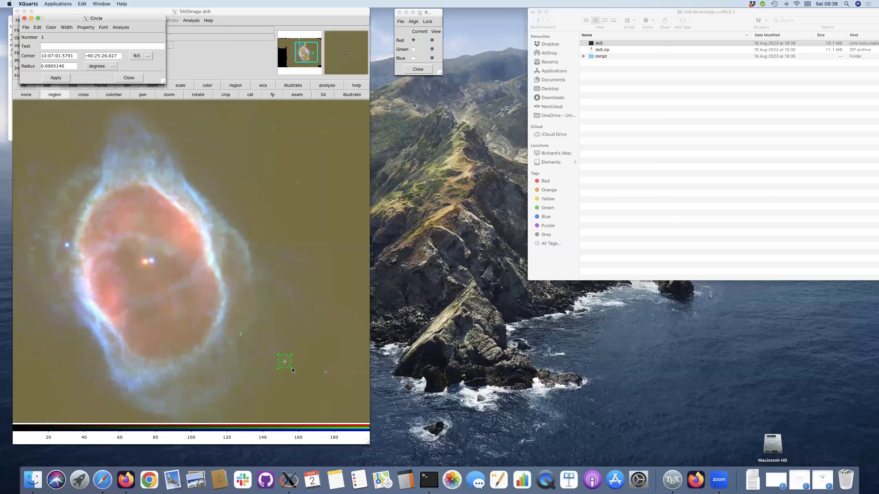
{"action": "left_click", "coordinate": [291, 368]}
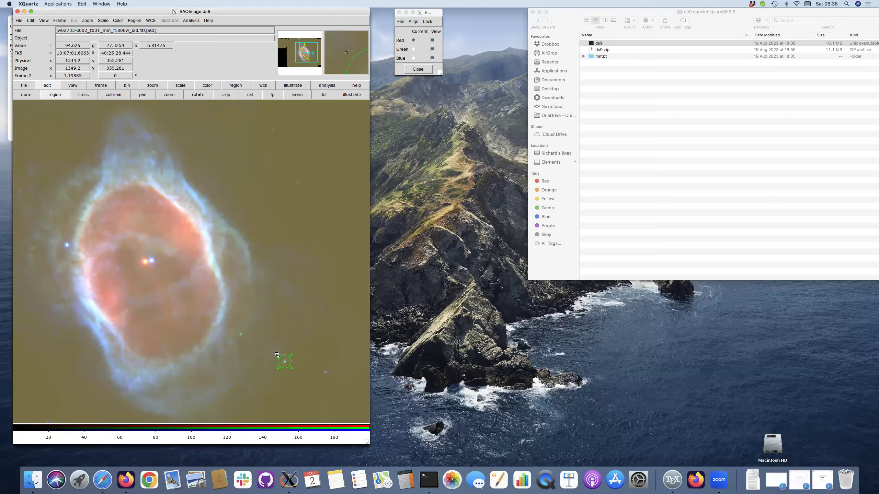
{"action": "left_click_drag", "start_coordinate": [278, 355], "coordinate": [291, 369]}
- Rearrange the image window and the Circle information window so the region and its information are both visible
{"action": "left_click_drag", "start_coordinate": [132, 10], "coordinate": [170, 11]}
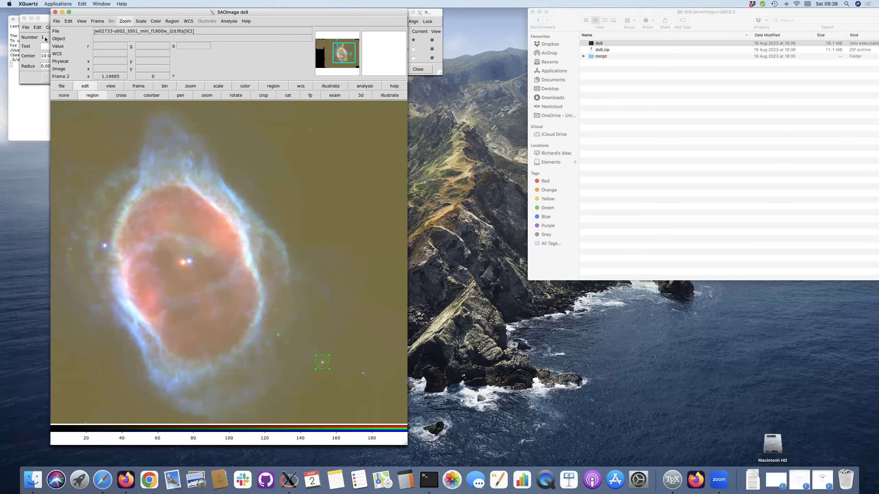
{"action": "left_click", "coordinate": [25, 82]}
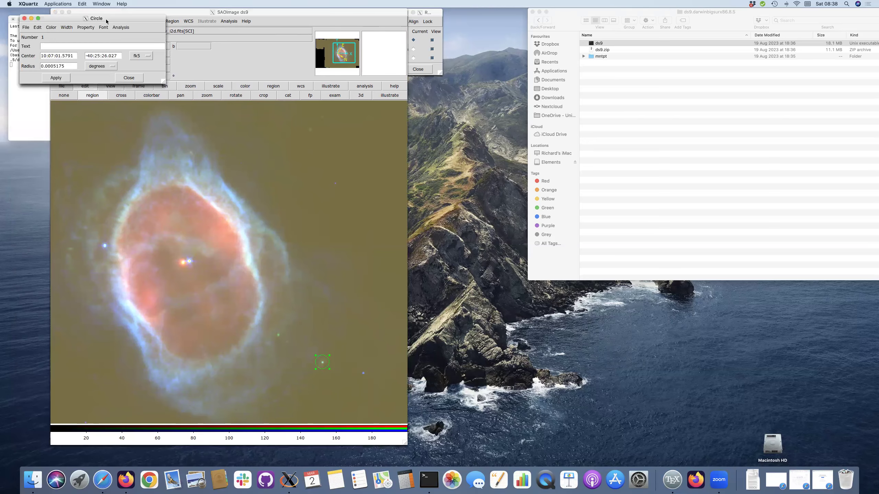
{"action": "left_click_drag", "start_coordinate": [108, 20], "coordinate": [99, 15]}
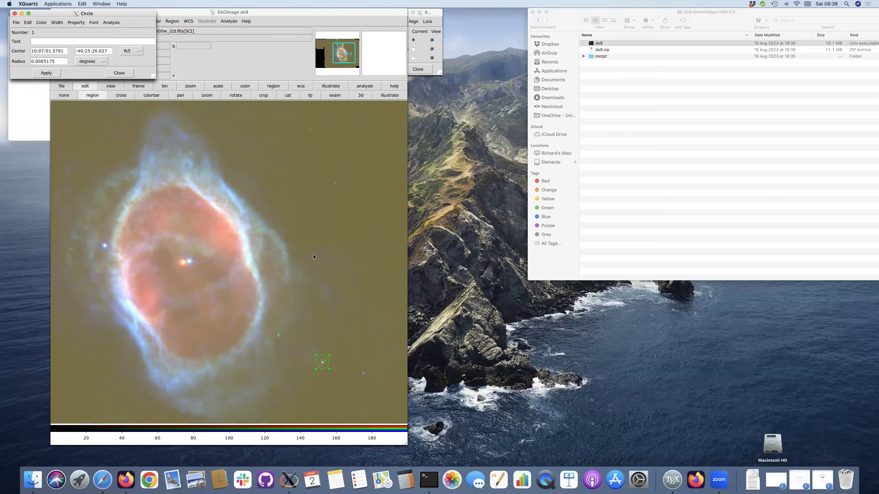
{"action": "left_click", "coordinate": [305, 365]}
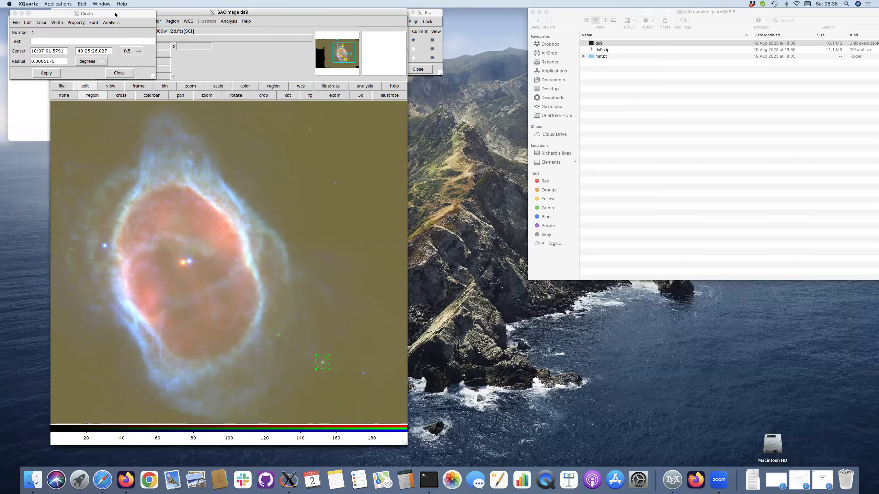
{"action": "left_click_drag", "start_coordinate": [115, 15], "coordinate": [138, 29]}
{"action": "left_click_drag", "start_coordinate": [164, 88], "coordinate": [133, 105]}
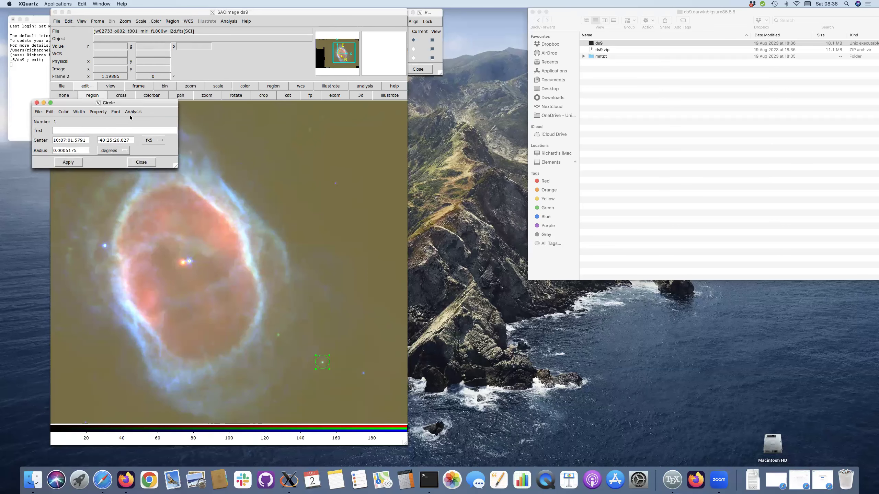
- Show the circle region's statistics, set the report's font size to 20 and enlarge its window to fit the text
{"action": "left_click", "coordinate": [133, 111]}
{"action": "left_click", "coordinate": [140, 120]}
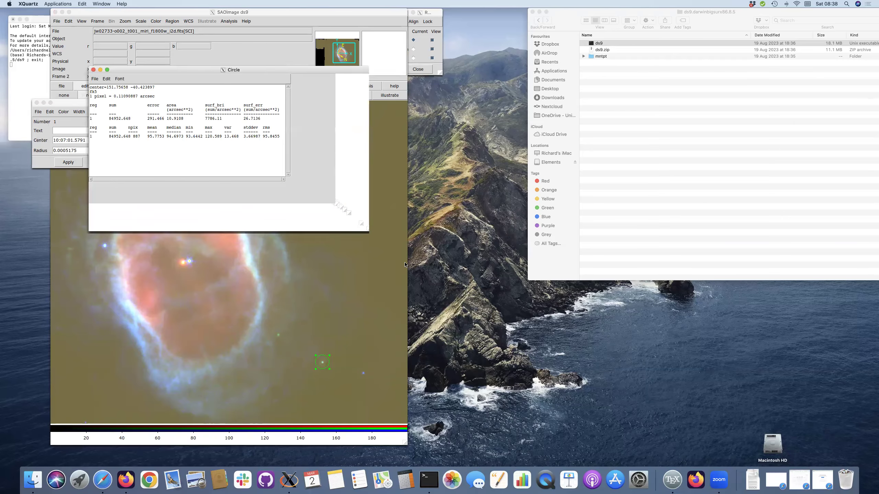
{"action": "left_click", "coordinate": [119, 79]}
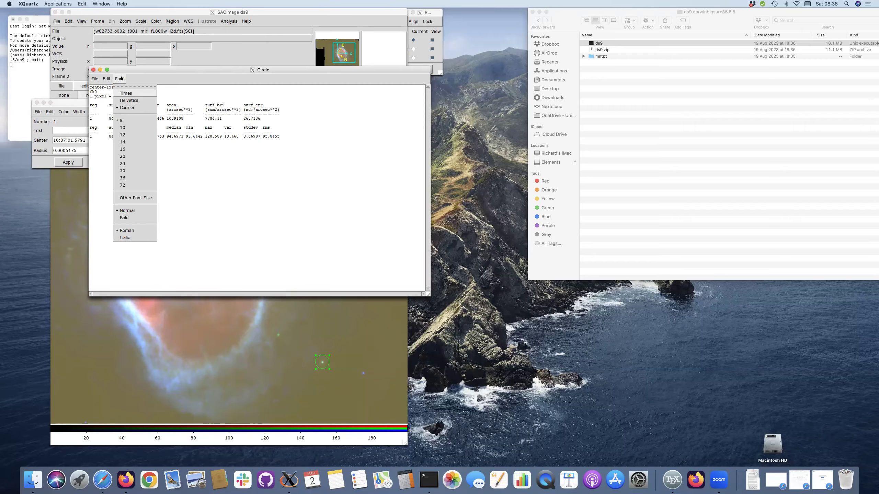
{"action": "left_click", "coordinate": [130, 157]}
{"action": "left_click_drag", "start_coordinate": [480, 314], "coordinate": [585, 351]}
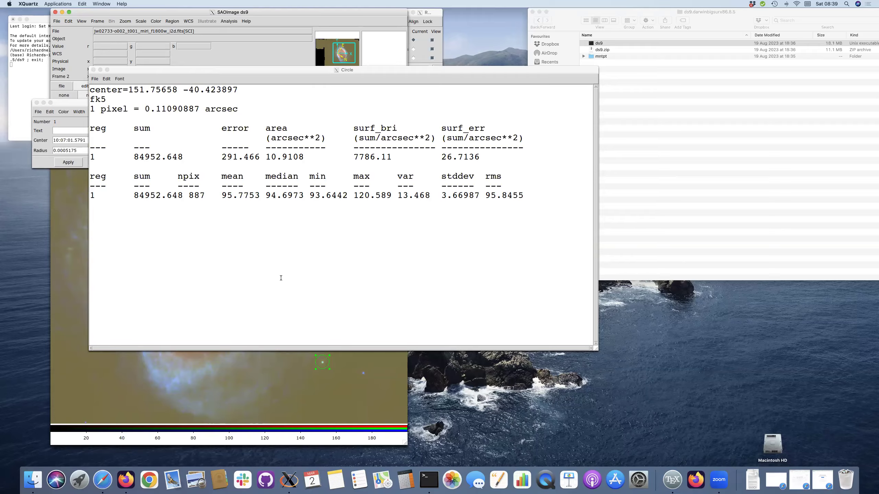
- Examine the circle's statistics report, going through its centre coordinates, pixel scale, sum, mean and median
{"action": "left_click_drag", "start_coordinate": [176, 72], "coordinate": [164, 70]}
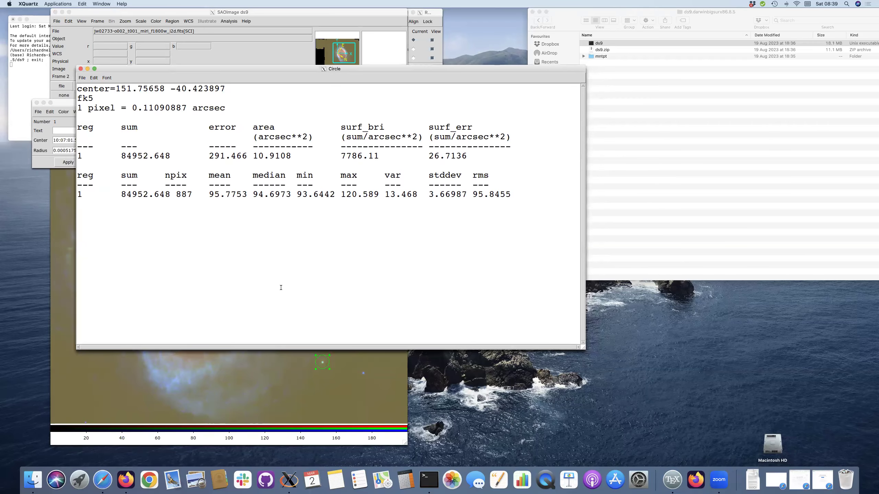
{"action": "left_click", "coordinate": [334, 372]}
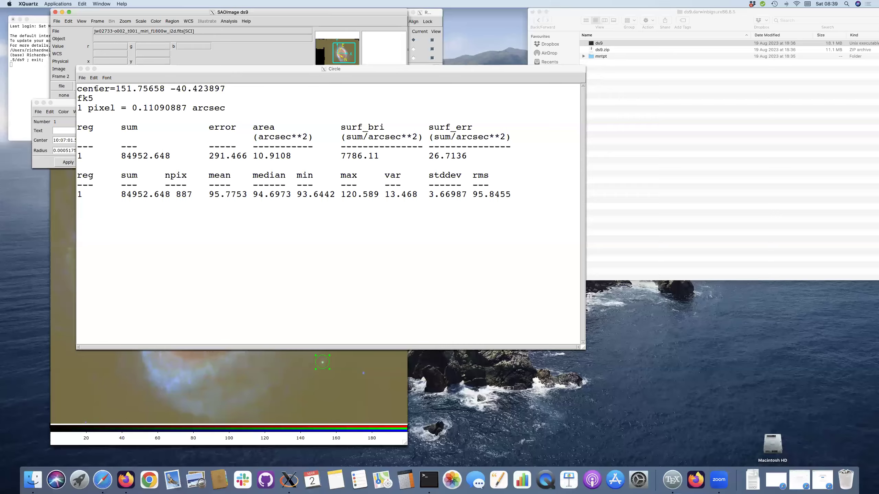
{"action": "left_click", "coordinate": [113, 88]}
{"action": "left_click_drag", "start_coordinate": [225, 89], "coordinate": [116, 89]}
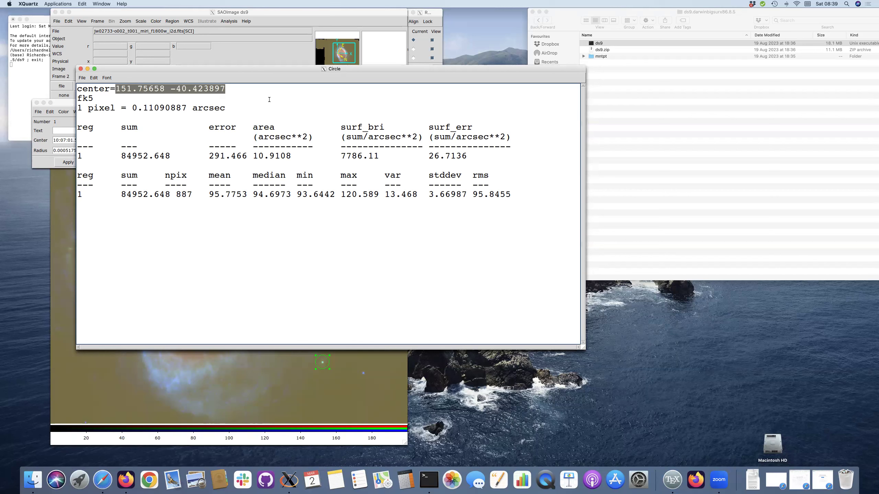
{"action": "left_click", "coordinate": [192, 100]}
{"action": "left_click_drag", "start_coordinate": [186, 107], "coordinate": [133, 109]}
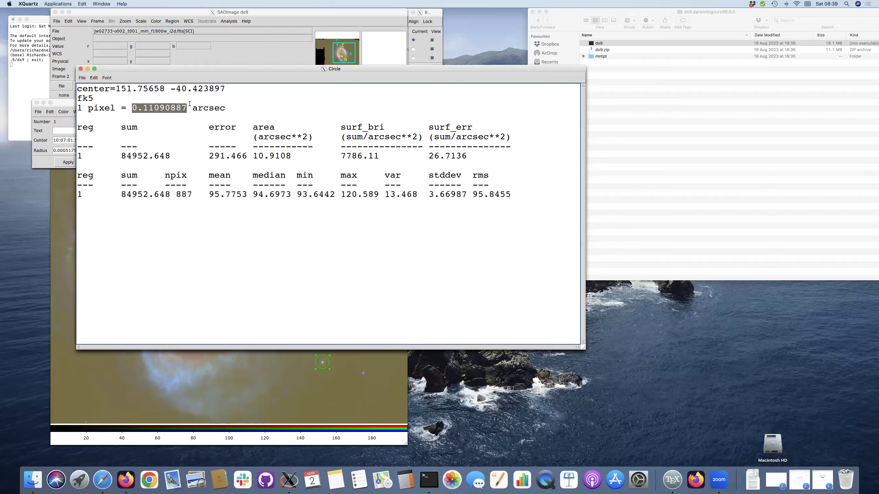
{"action": "left_click", "coordinate": [205, 105]}
{"action": "left_click", "coordinate": [170, 155]}
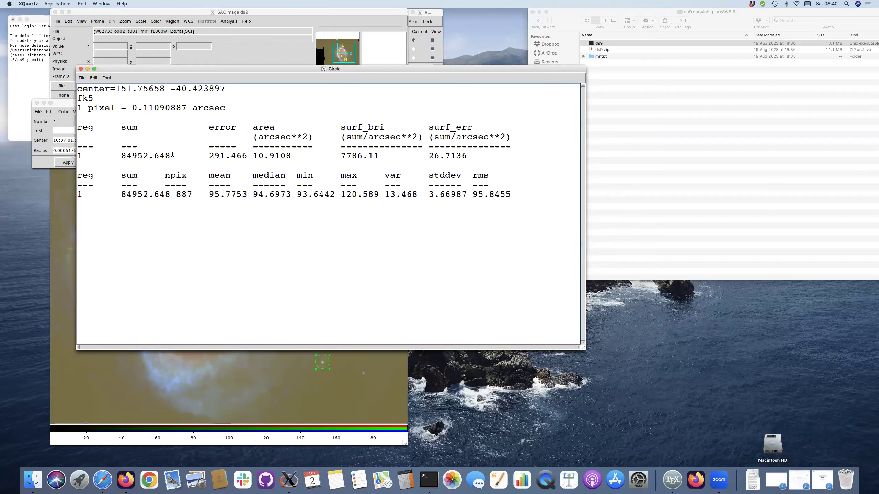
{"action": "left_click_drag", "start_coordinate": [169, 155], "coordinate": [122, 156]}
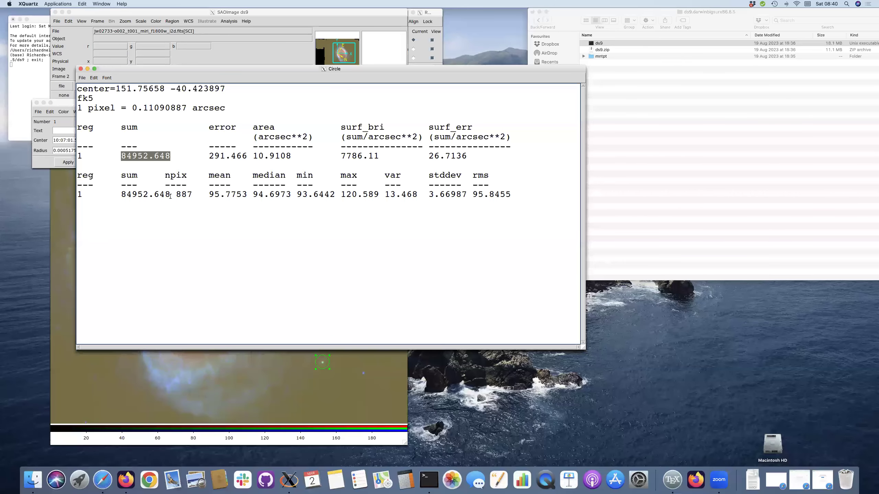
{"action": "left_click_drag", "start_coordinate": [170, 195], "coordinate": [144, 195]}
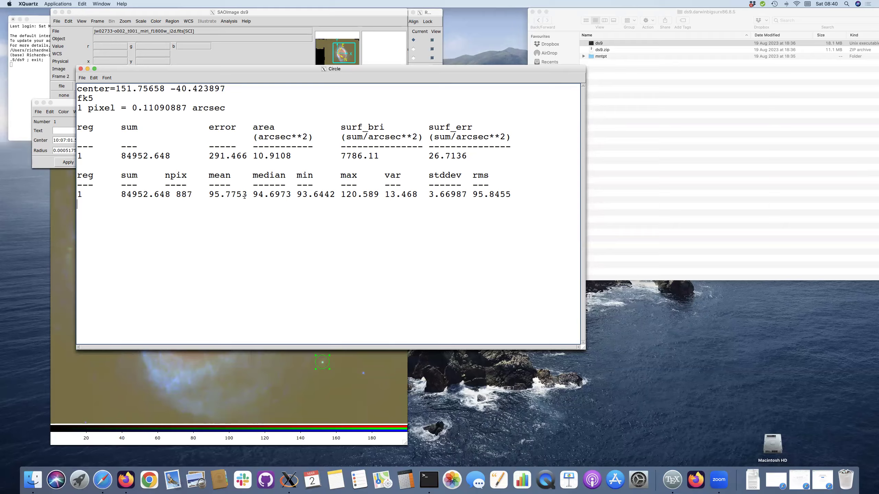
{"action": "left_click_drag", "start_coordinate": [247, 195], "coordinate": [209, 194]}
{"action": "left_click", "coordinate": [278, 221]}
{"action": "left_click_drag", "start_coordinate": [292, 197], "coordinate": [252, 195]}
{"action": "left_click", "coordinate": [299, 206]}
- Close the statistics report and the Circle information window, and delete the circle region around the star
{"action": "left_click", "coordinate": [81, 69]}
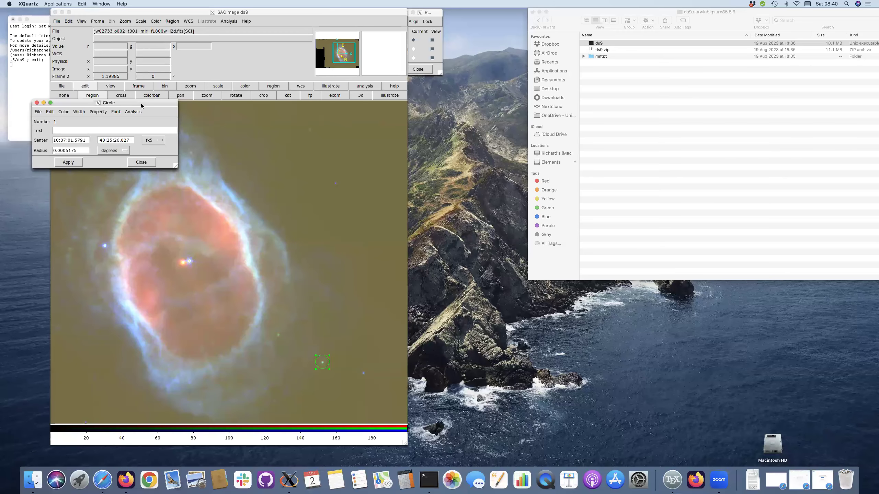
{"action": "left_click", "coordinate": [37, 103]}
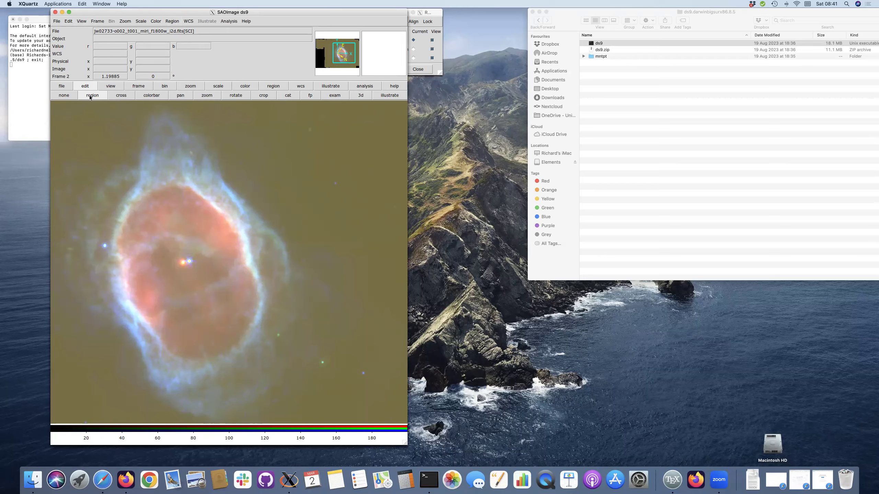
- Place another circle region on the same star and open its information, then delete the region
{"action": "double_click", "coordinate": [323, 363]}
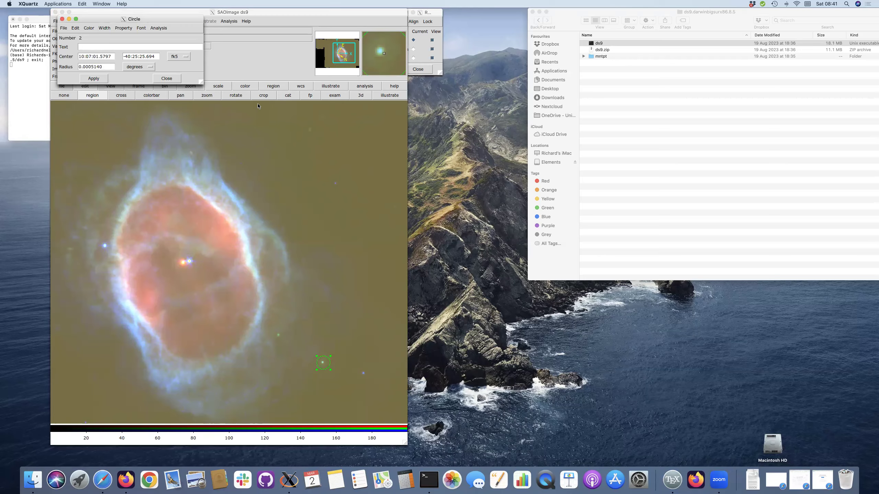
{"action": "left_click", "coordinate": [333, 377]}
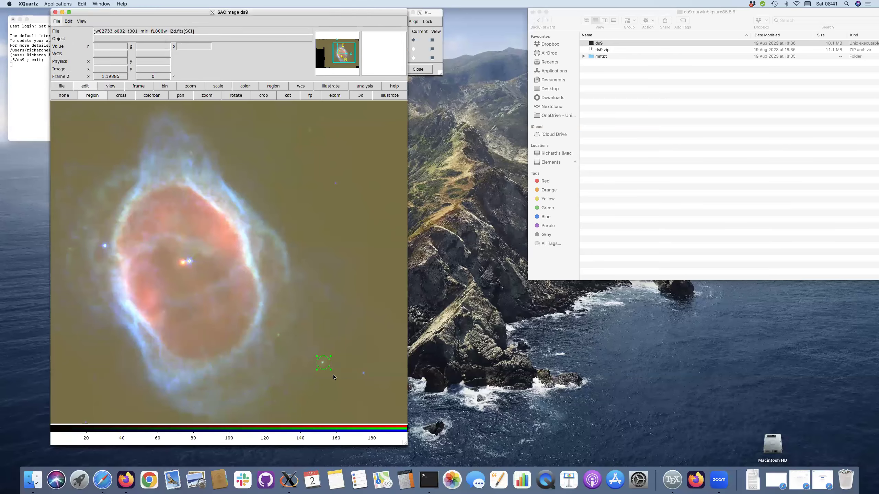
{"action": "key", "text": "Delete"}
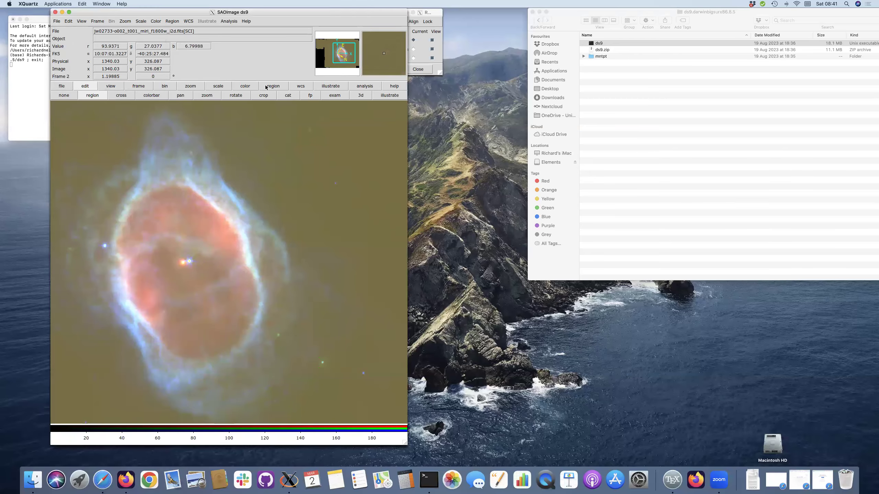
- Set the region shape to Ruler and draw a ruler about 0.0135 degrees long between the two stars right of the nebula
{"action": "left_click", "coordinate": [172, 21]}
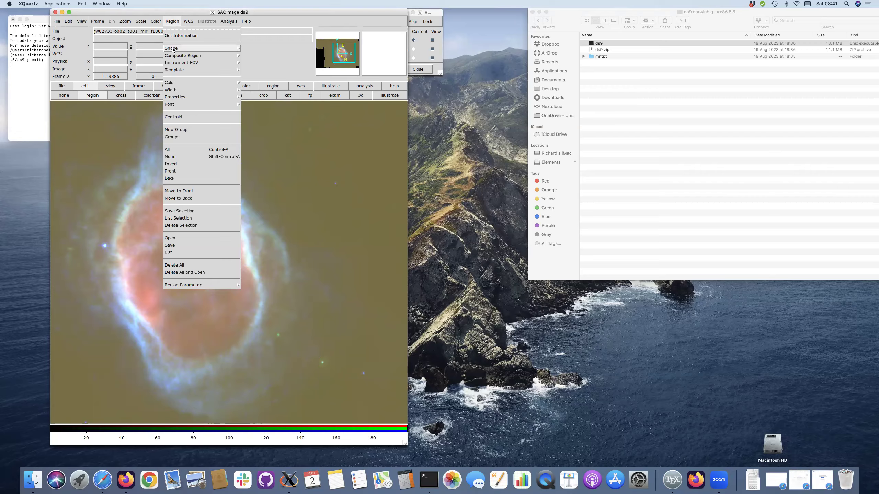
{"action": "mouse_move", "coordinate": [173, 50]}
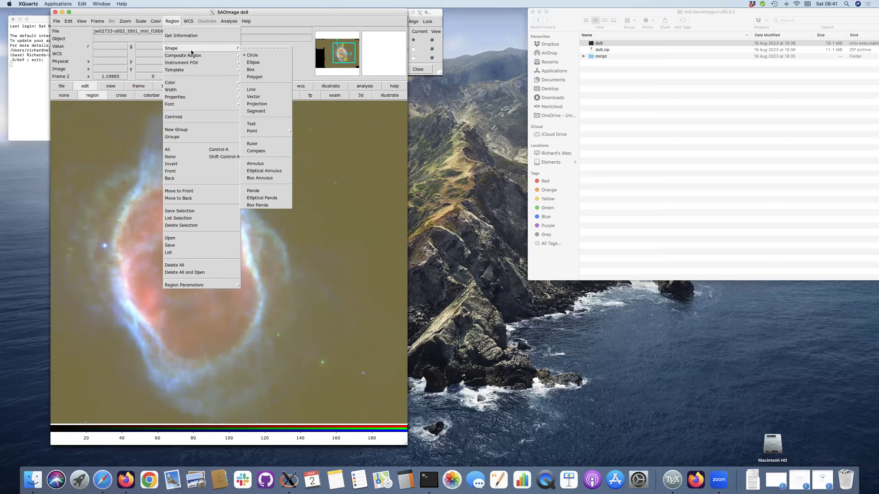
{"action": "left_click", "coordinate": [265, 142]}
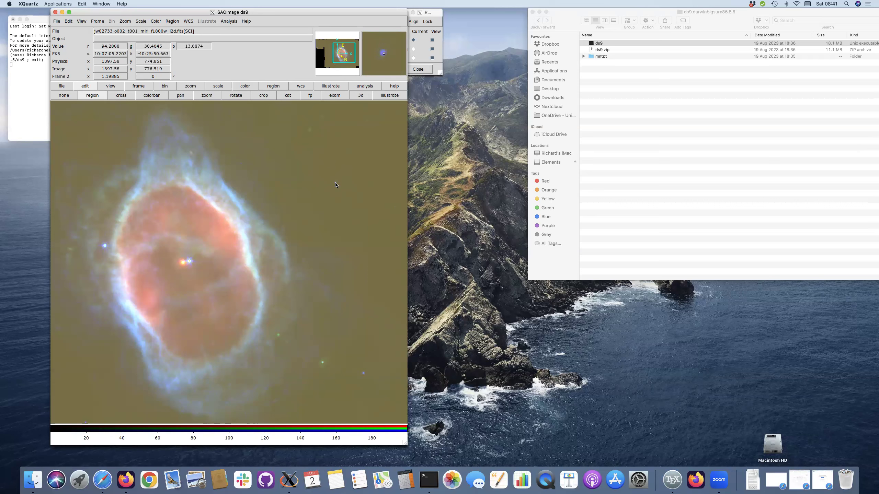
{"action": "left_click_drag", "start_coordinate": [335, 185], "coordinate": [332, 317]}
{"action": "left_click_drag", "start_coordinate": [325, 358], "coordinate": [322, 363]}
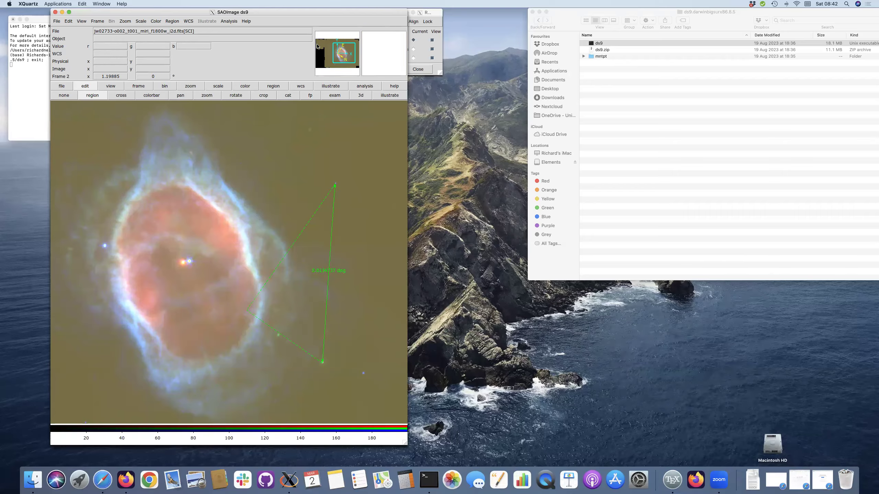
- Open the ruler's information, move the window clear of the image toolbar and set the length unit to arcmin
{"action": "double_click", "coordinate": [329, 266]}
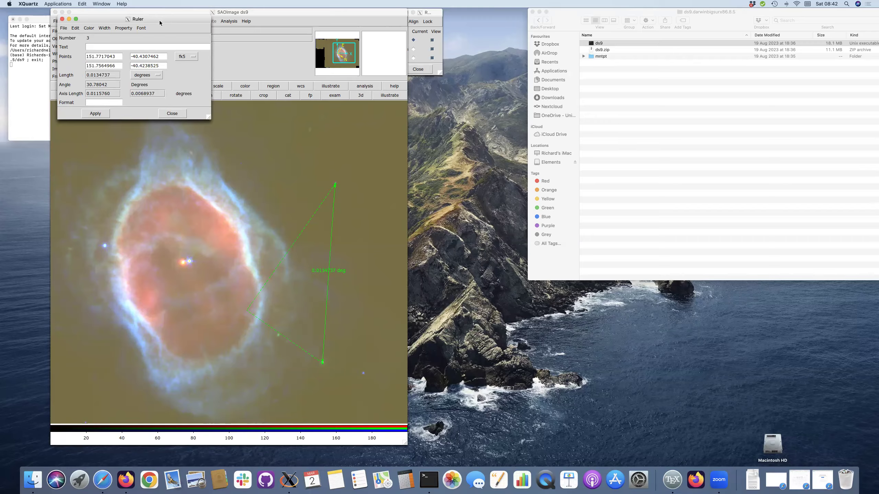
{"action": "left_click_drag", "start_coordinate": [159, 20], "coordinate": [181, 118]}
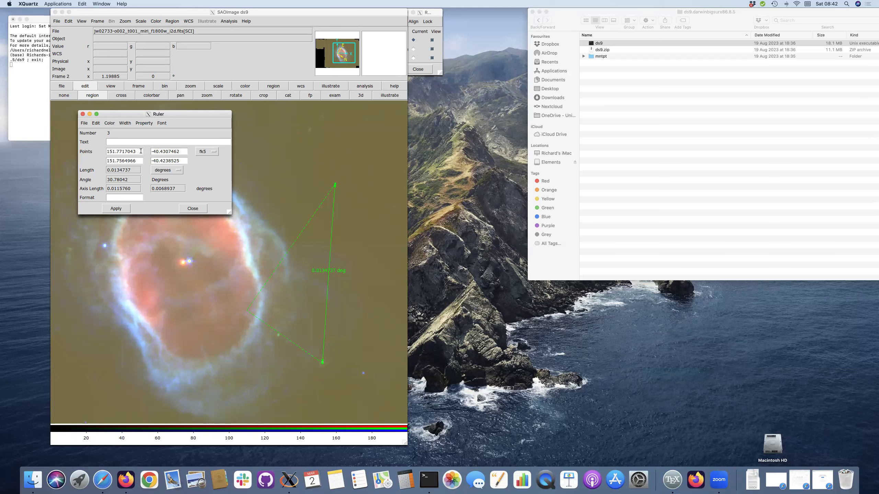
{"action": "double_click", "coordinate": [328, 274]}
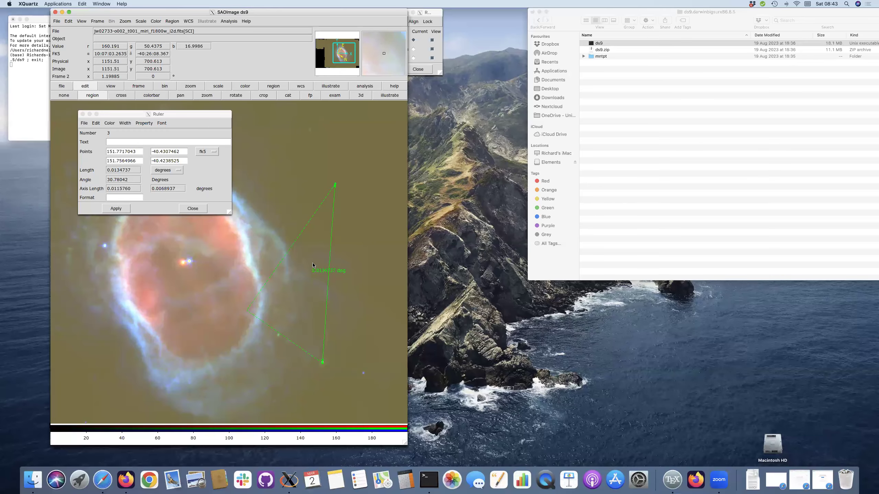
{"action": "left_click", "coordinate": [177, 171]}
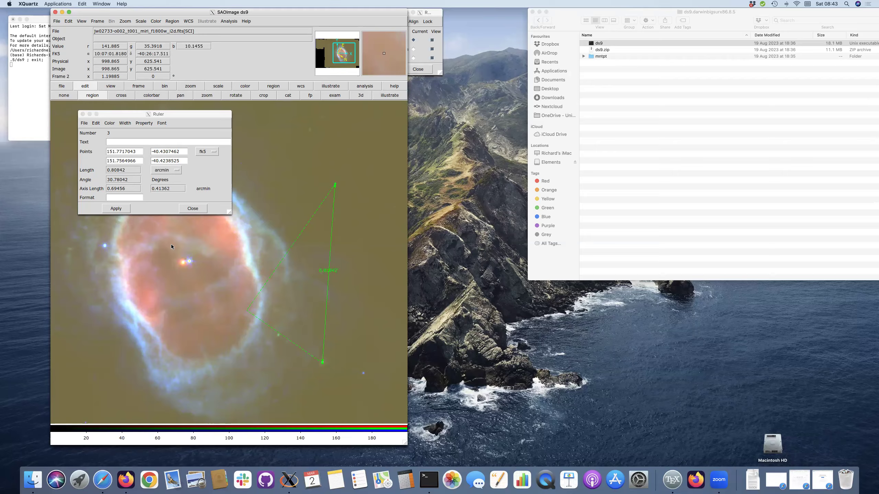
{"action": "left_click", "coordinate": [171, 245]}
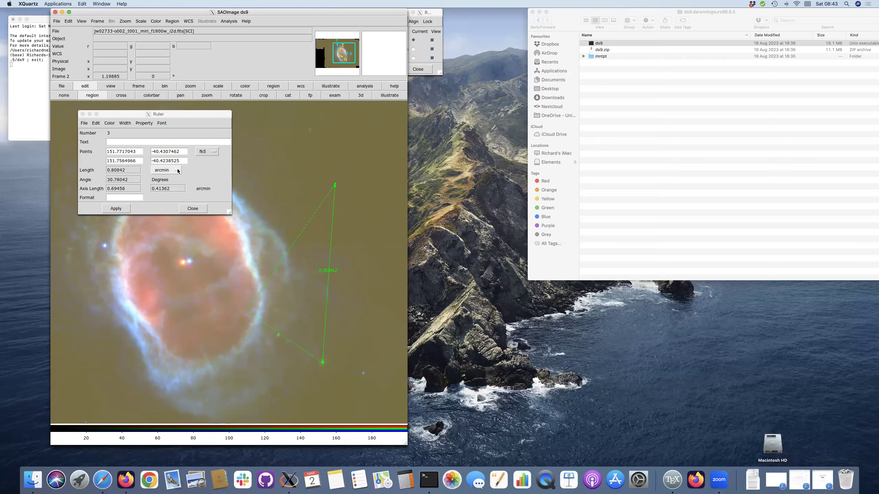
- Set the ruler's length unit to arcsec, close its information window and delete the ruler from the image
{"action": "left_click", "coordinate": [176, 171]}
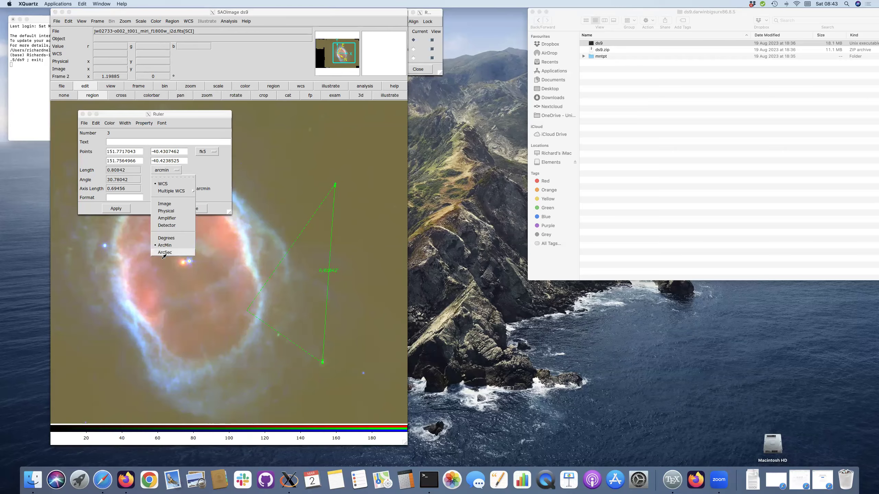
{"action": "left_click", "coordinate": [164, 252]}
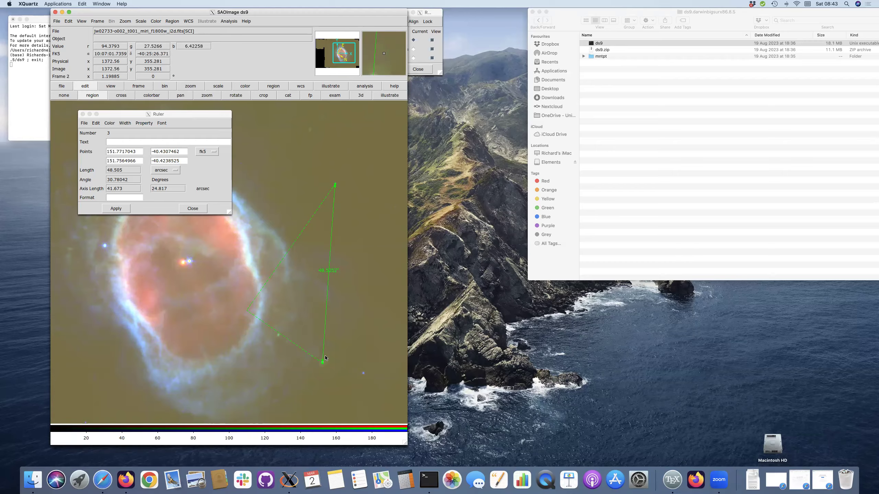
{"action": "left_click", "coordinate": [193, 208]}
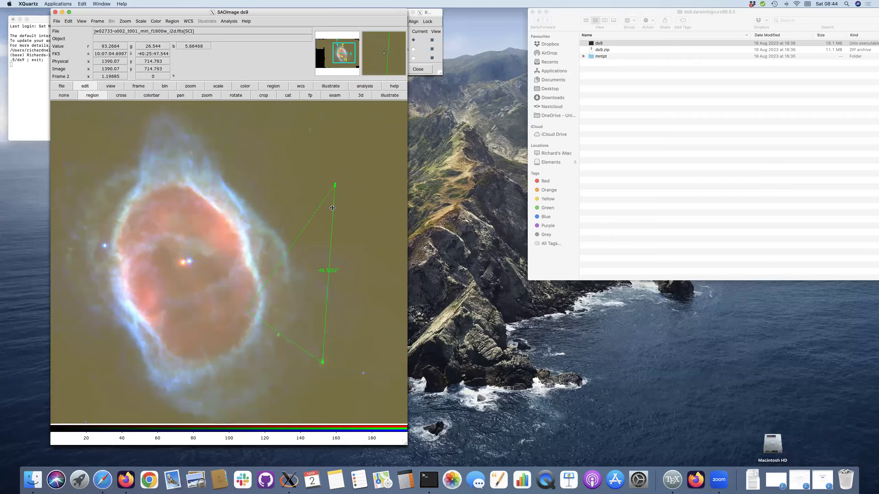
{"action": "key", "text": "Delete"}
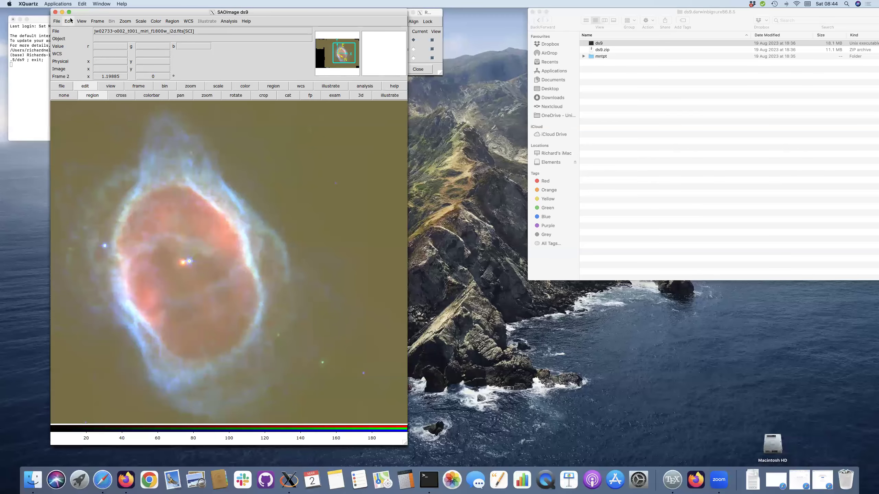
- Shift the image window slightly and set the edit mode to None
{"action": "left_click", "coordinate": [61, 87]}
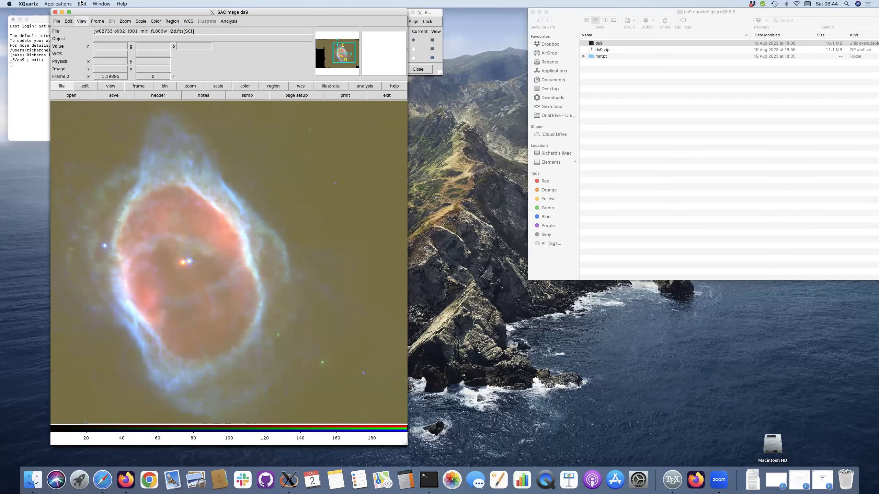
{"action": "left_click_drag", "start_coordinate": [89, 11], "coordinate": [80, 10]}
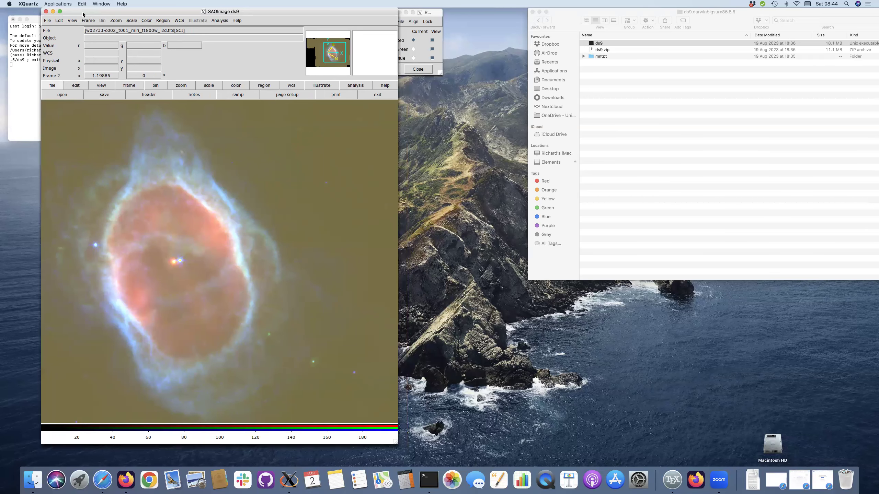
{"action": "left_click", "coordinate": [59, 21]}
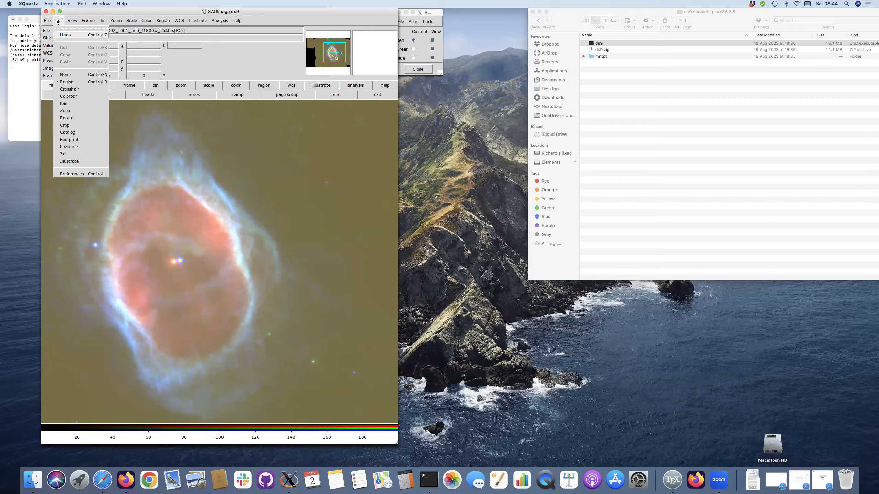
{"action": "left_click", "coordinate": [66, 75]}
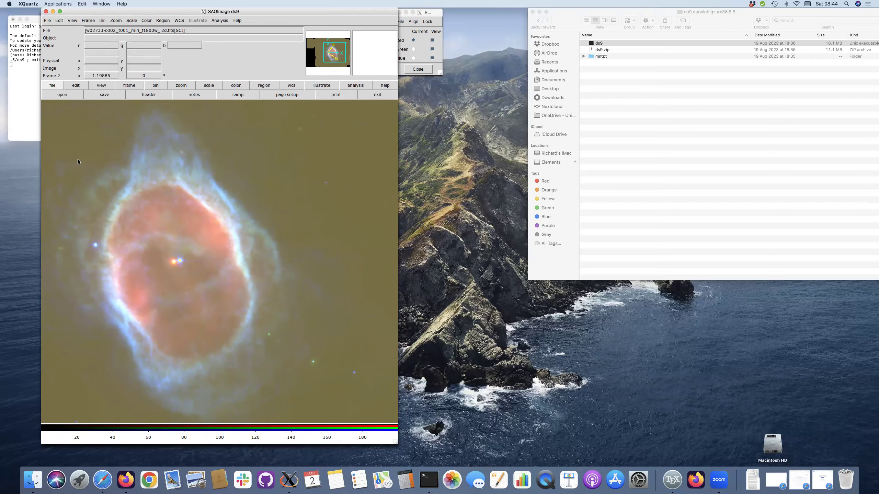
- Return to Region edit mode and draw a Ruler region about 0.0134 degrees long between the two stars right of the nebula
{"action": "left_click", "coordinate": [75, 86]}
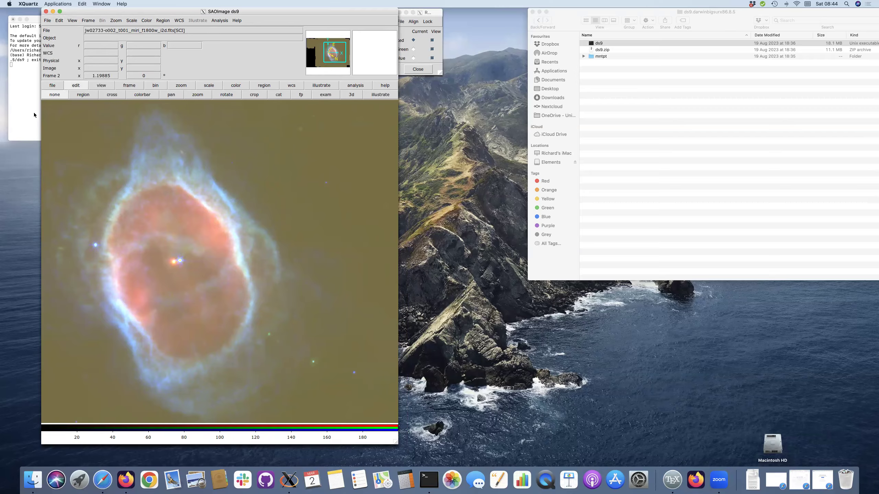
{"action": "left_click", "coordinate": [83, 95]}
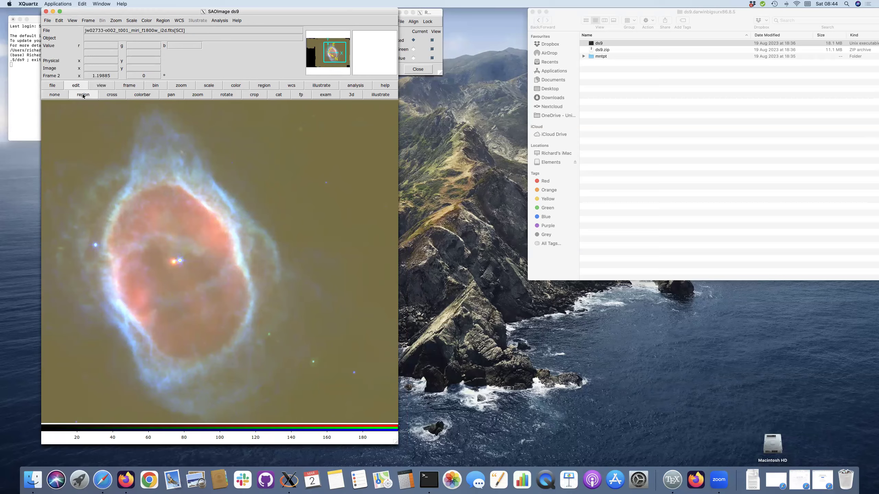
{"action": "left_click", "coordinate": [163, 21]}
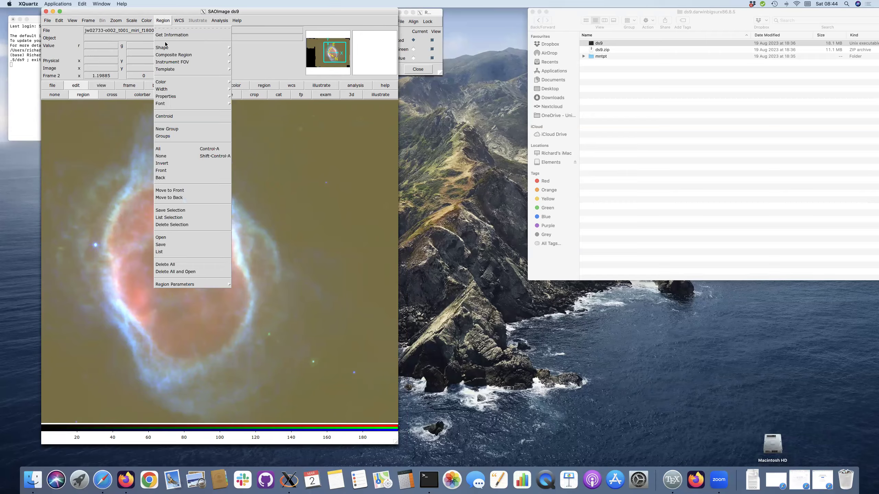
{"action": "mouse_move", "coordinate": [166, 48]}
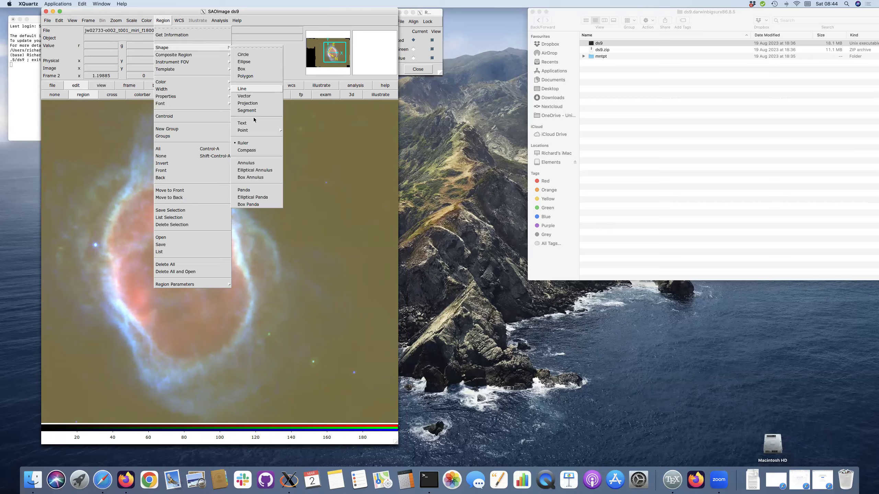
{"action": "left_click", "coordinate": [252, 143]}
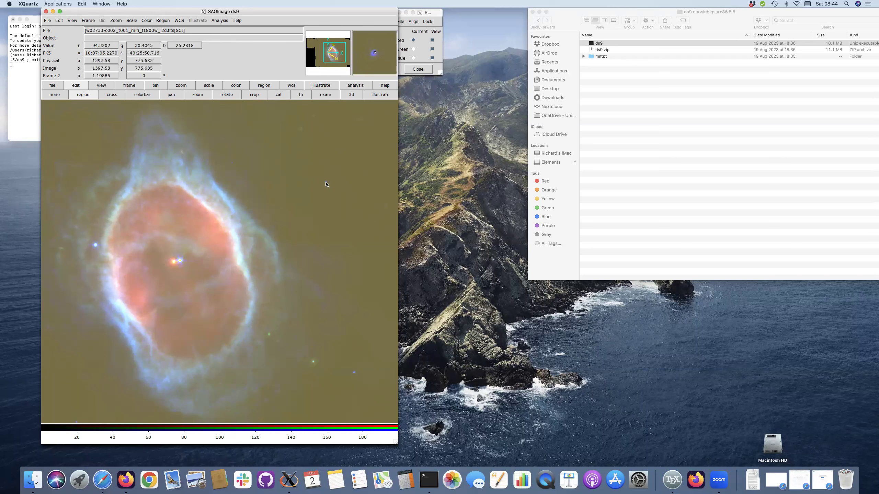
{"action": "left_click_drag", "start_coordinate": [325, 181], "coordinate": [313, 361]}
- Open the new ruler's information, set its length unit to arcsec and close the window
{"action": "left_click", "coordinate": [162, 21]}
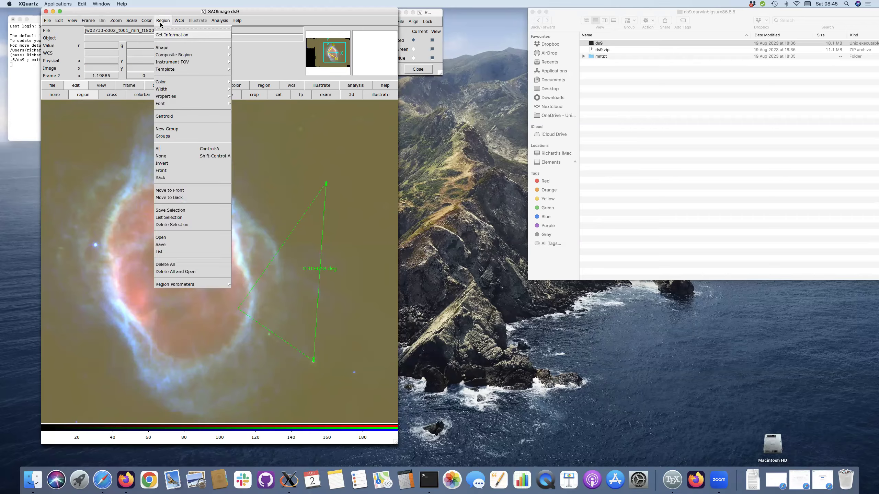
{"action": "left_click", "coordinate": [169, 35]}
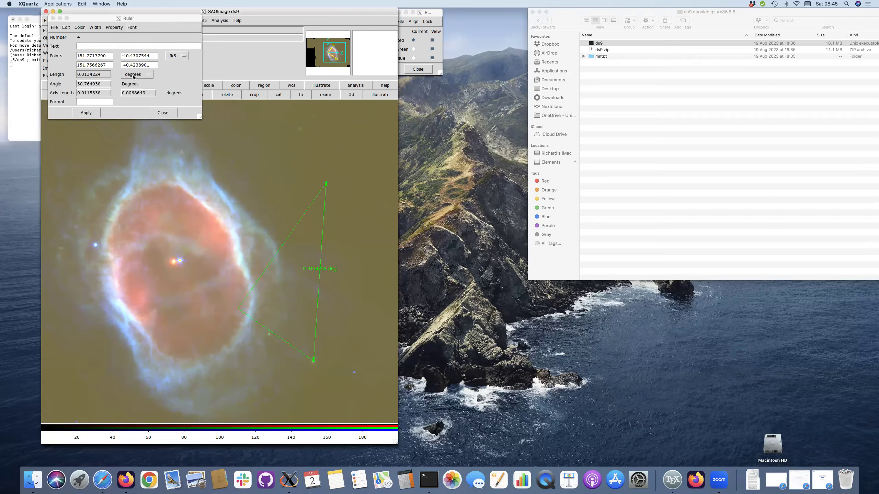
{"action": "left_click", "coordinate": [149, 76]}
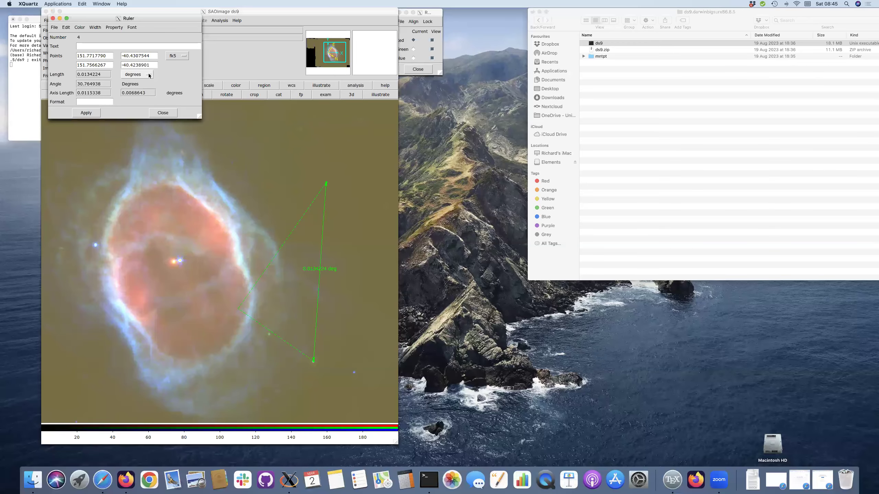
{"action": "left_click", "coordinate": [149, 76]}
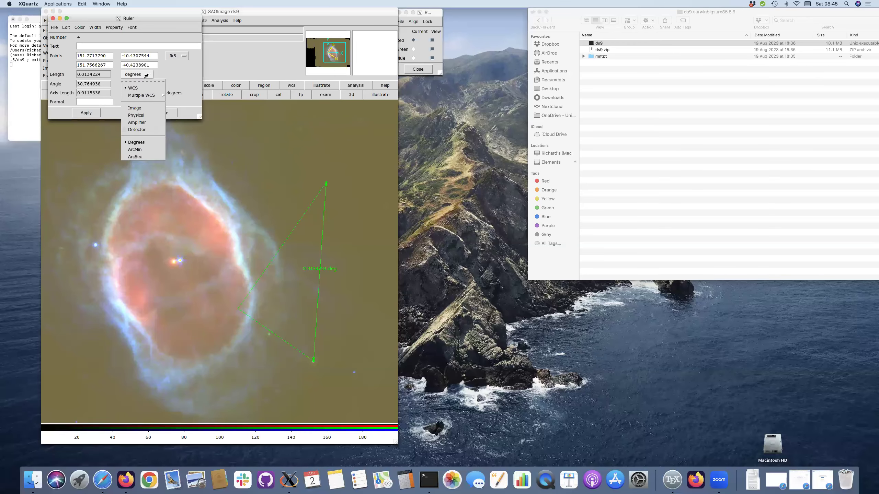
{"action": "left_click", "coordinate": [139, 158]}
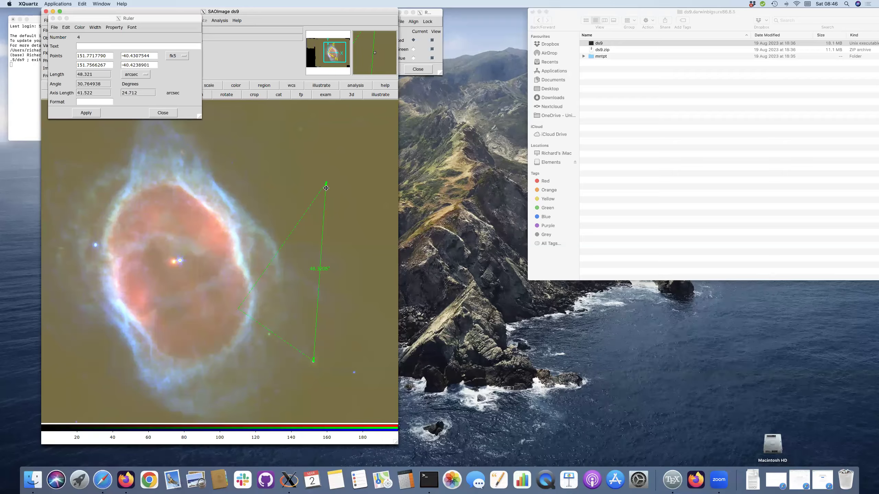
{"action": "left_click", "coordinate": [162, 113]}
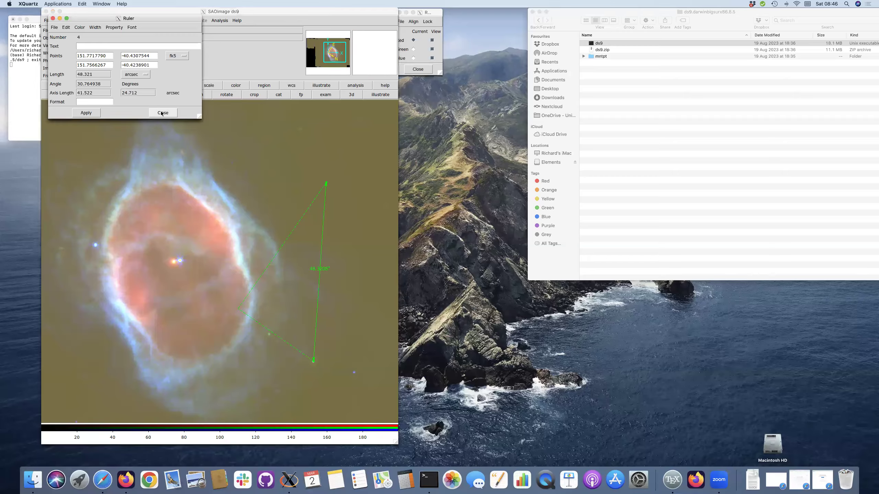
{"action": "left_click", "coordinate": [162, 113]}
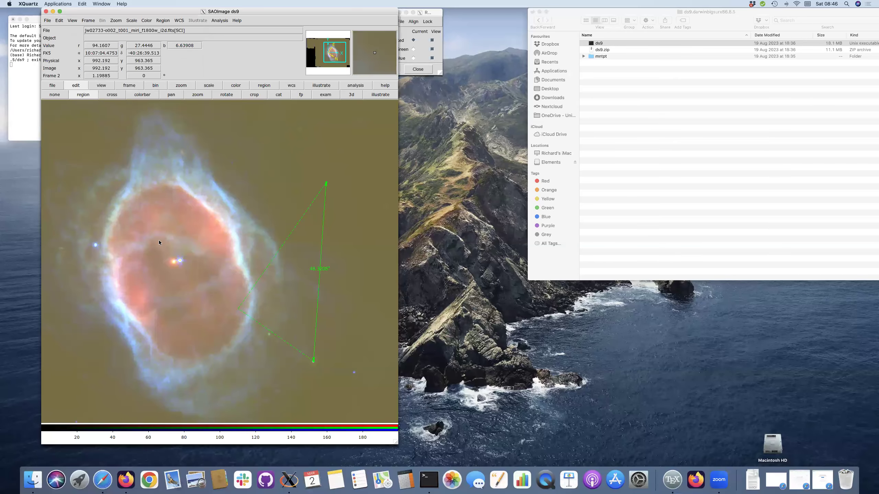